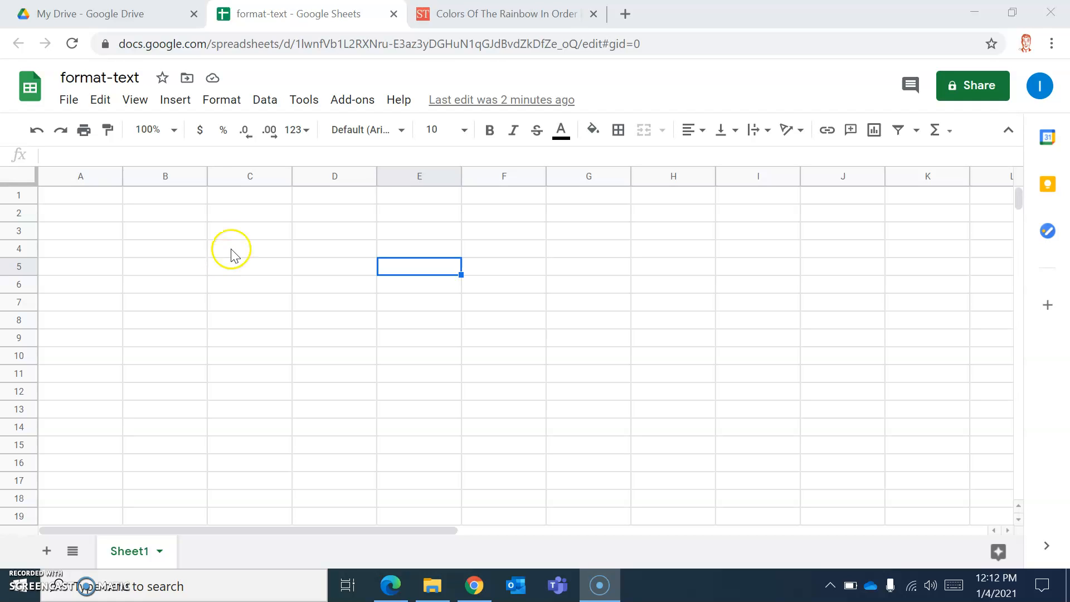
Step: Rename the spreadsheet as format-text-rainbow
click(104, 78)
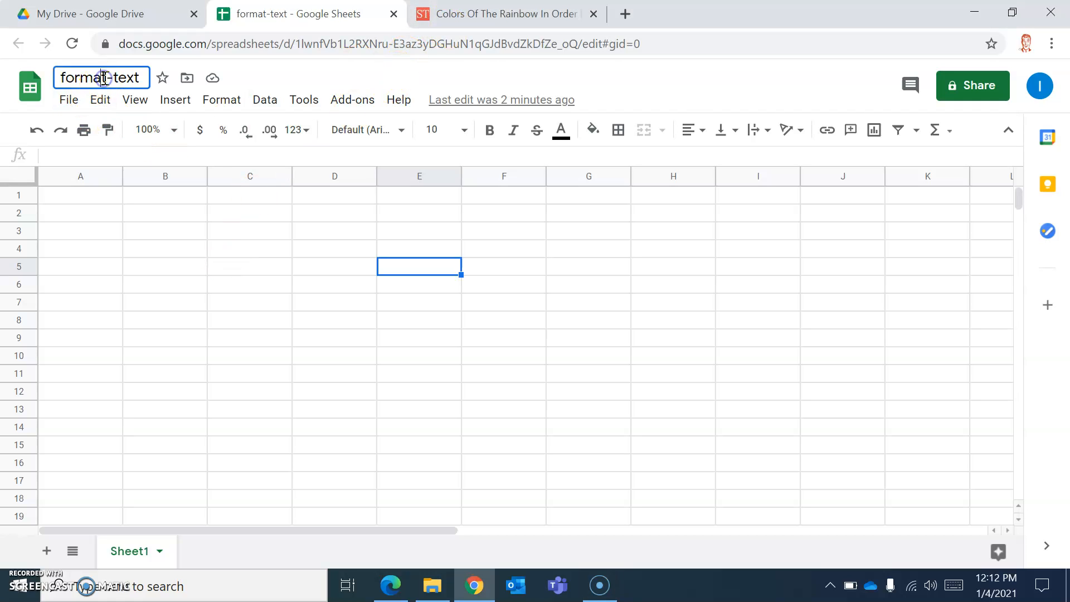
click(104, 79)
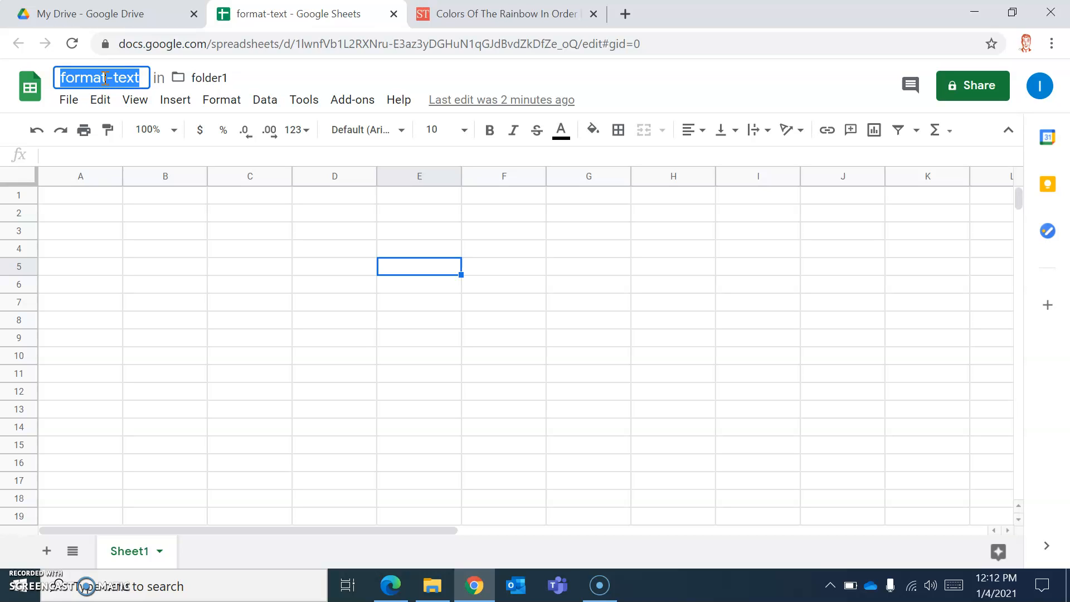
key(End)
text(-rainbow)
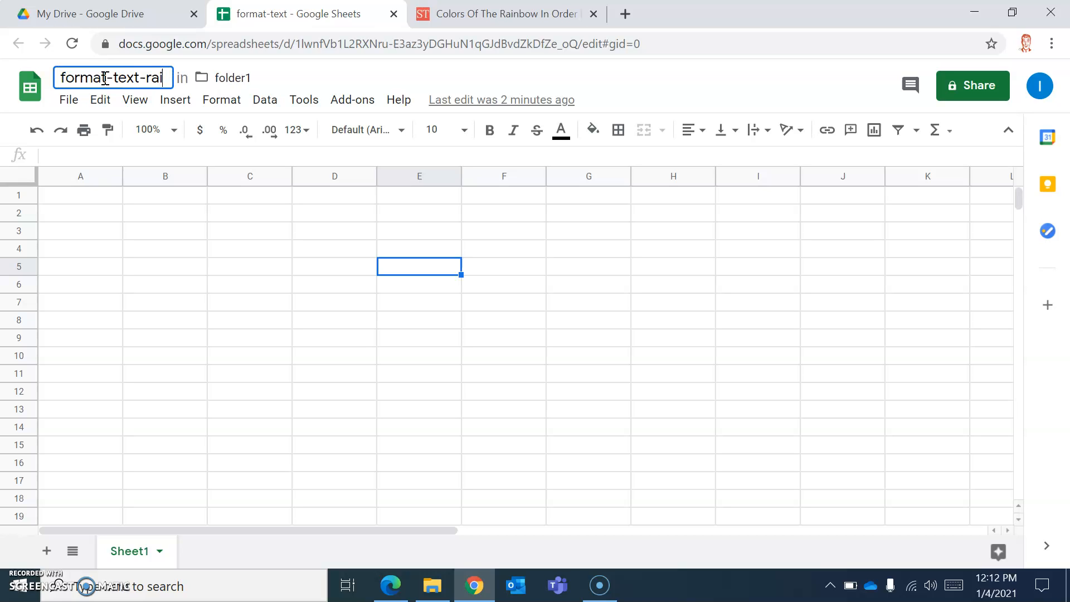
click(70, 202)
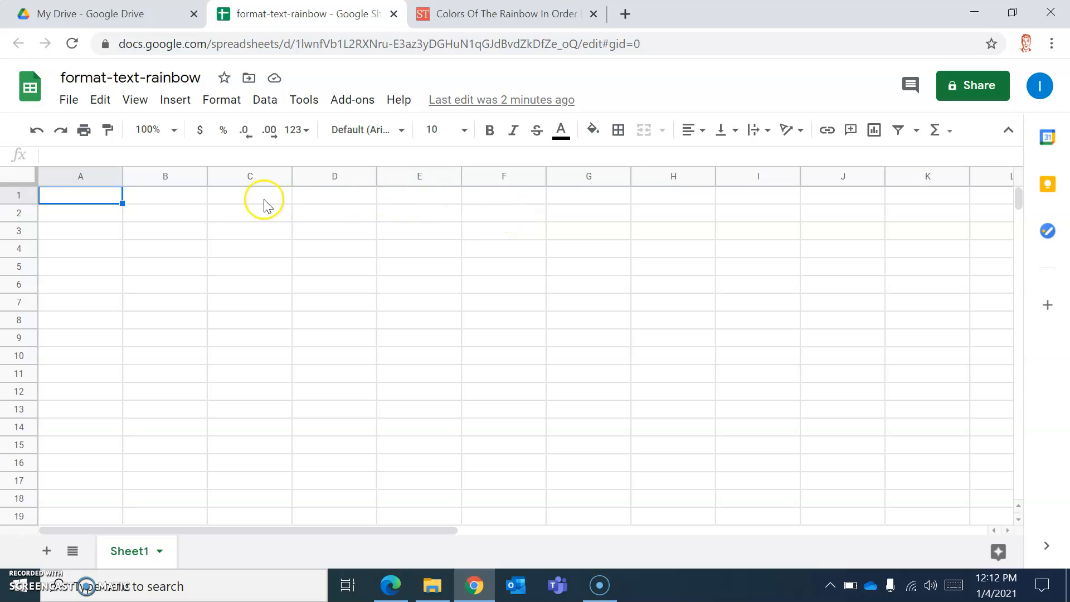
Step: Enter the color names Red, Orange, Yellow, Green, Blue and Violet across cells A2 to F2
click(95, 217)
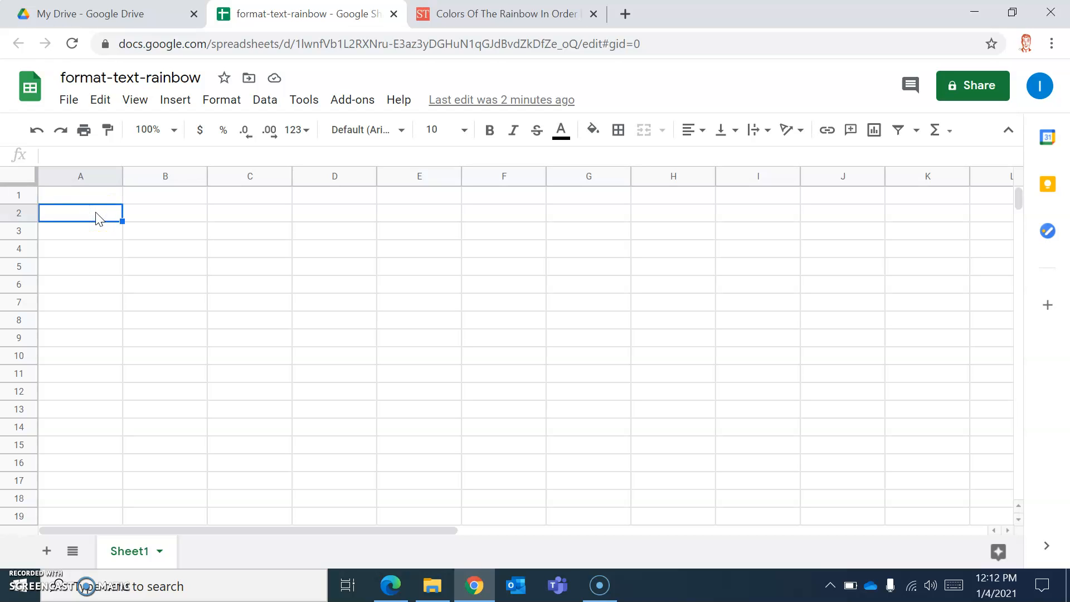
text(Re)
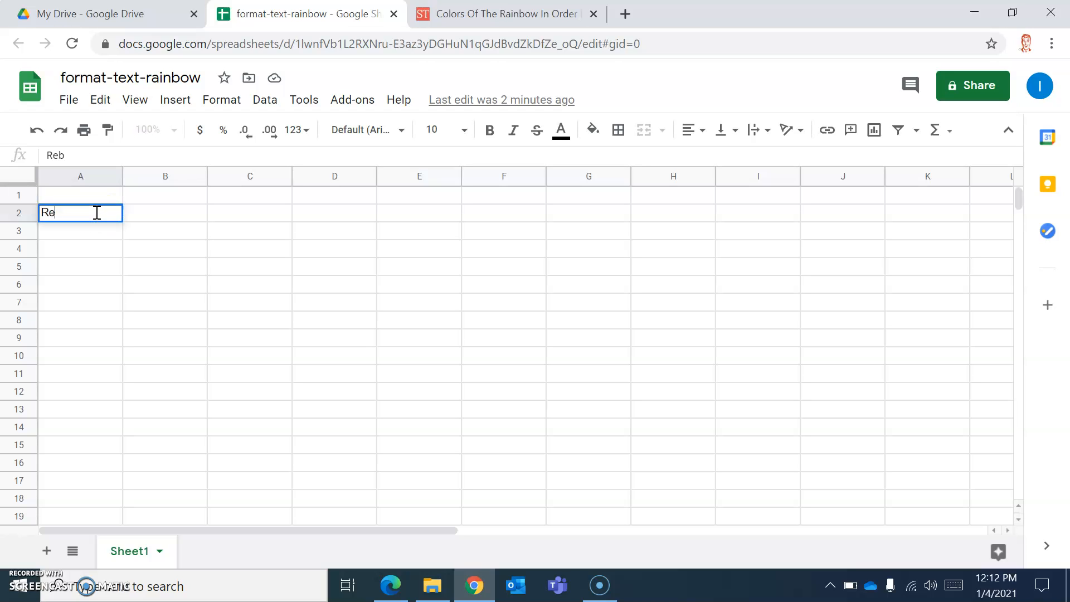
text(d)
key(Tab)
text(Orange)
key(Tab)
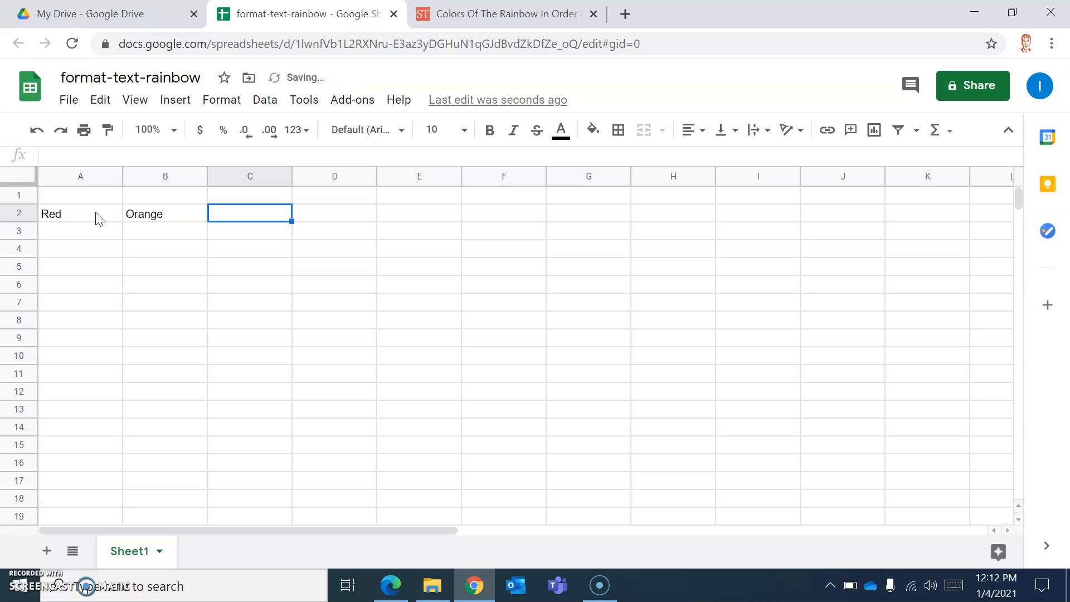
text(Yellow)
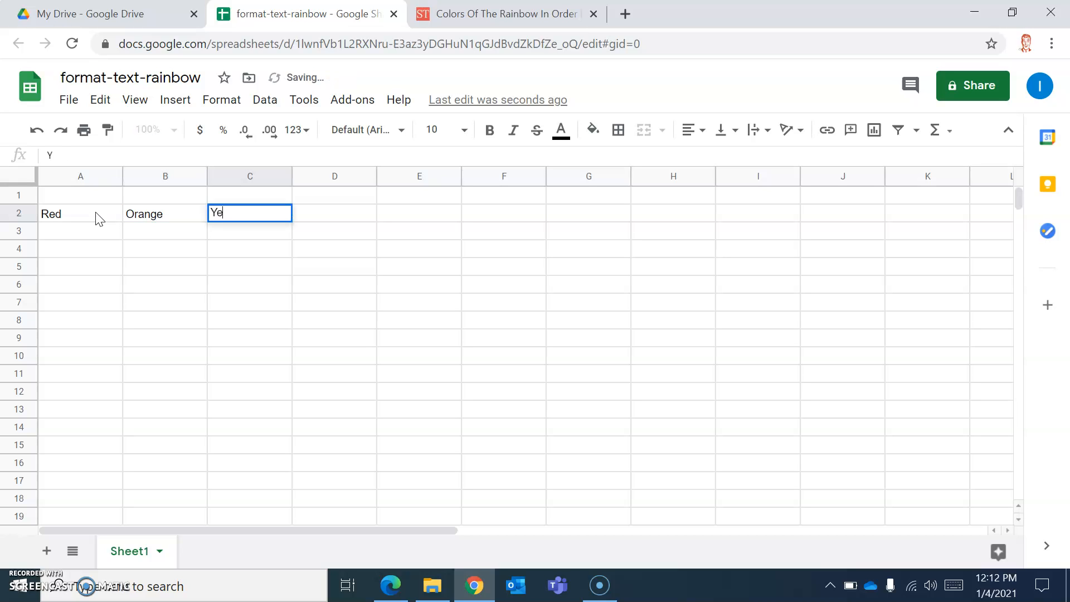
key(Tab)
text(Green)
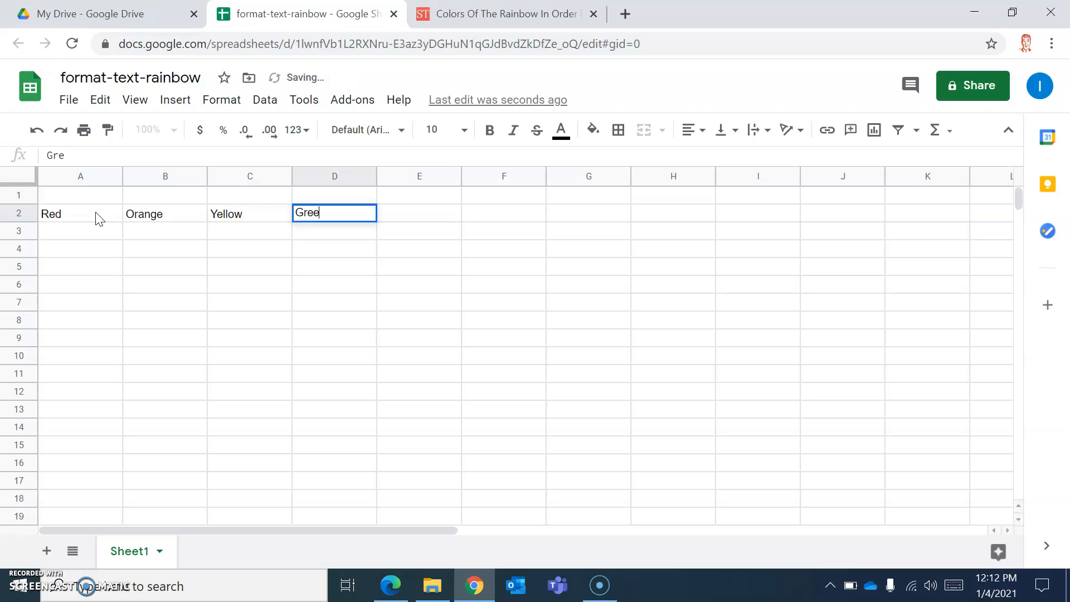
key(Tab)
text(Blue)
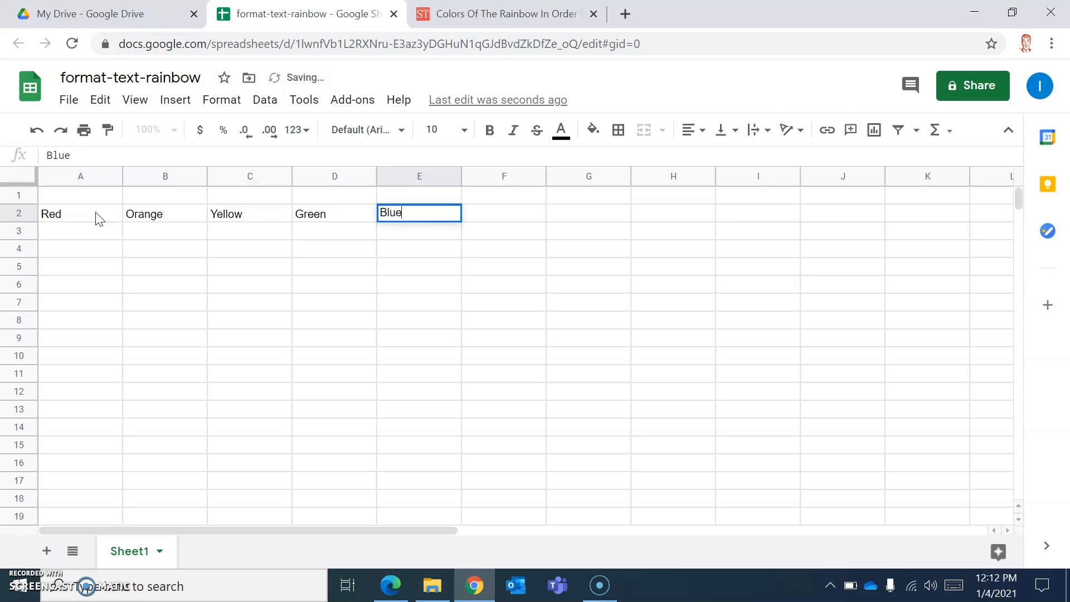
key(Tab)
text(Violet)
click(273, 281)
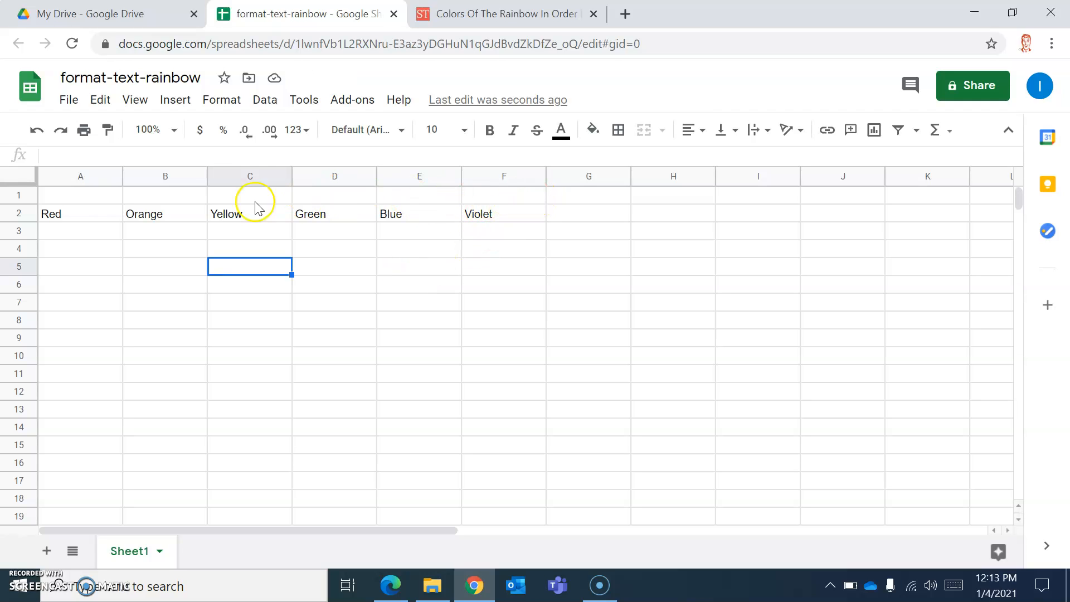
Step: Merge cells A1 to F1 and enter the title "Colors of the Rainbow" in the merged cell
drag(78, 194, 485, 198)
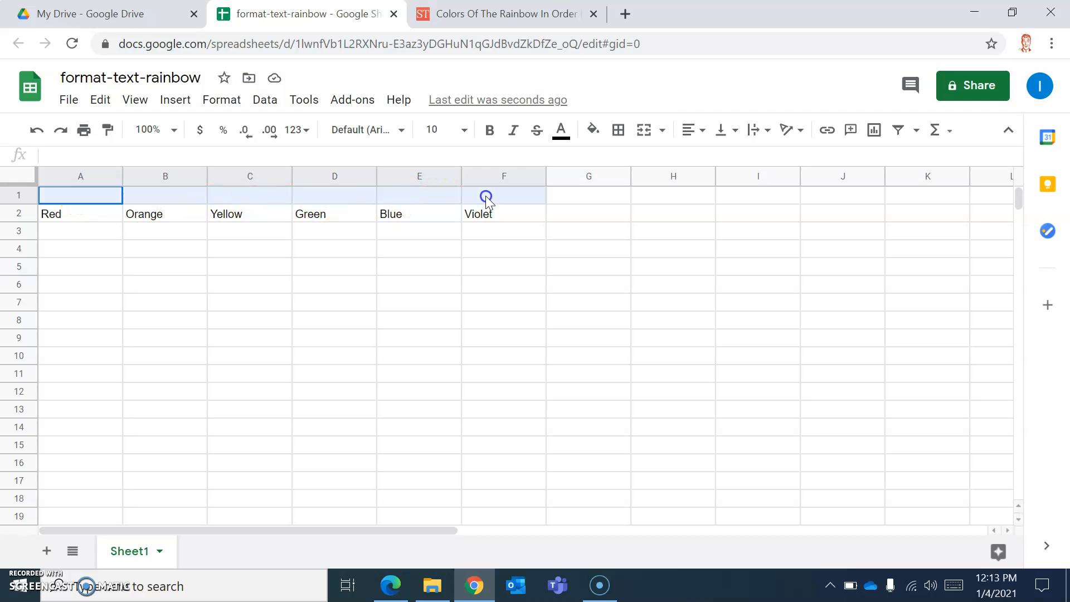
click(642, 132)
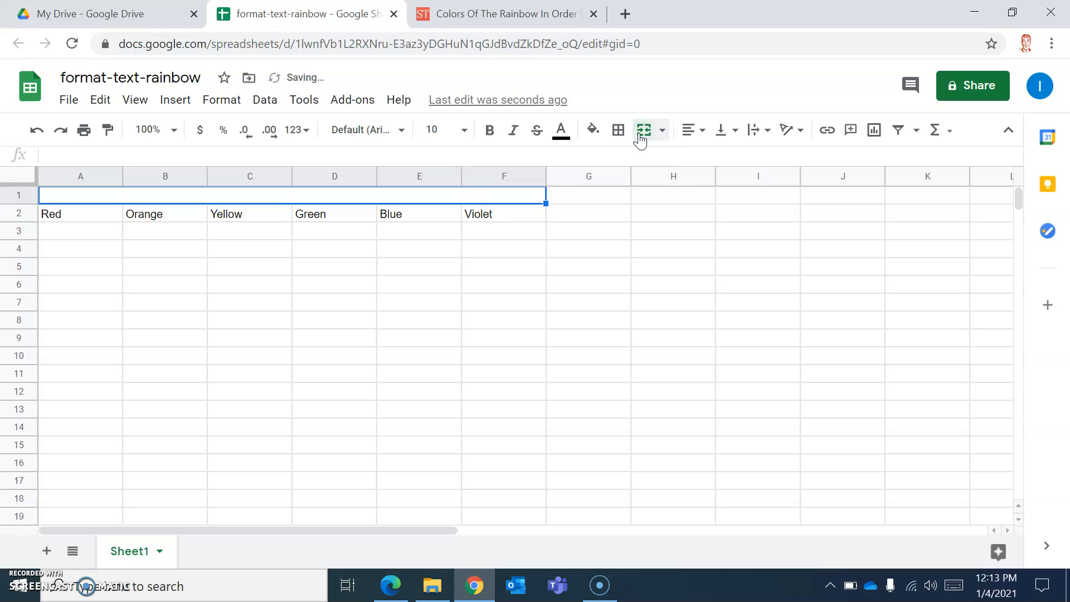
text(Colors of the Rainbow)
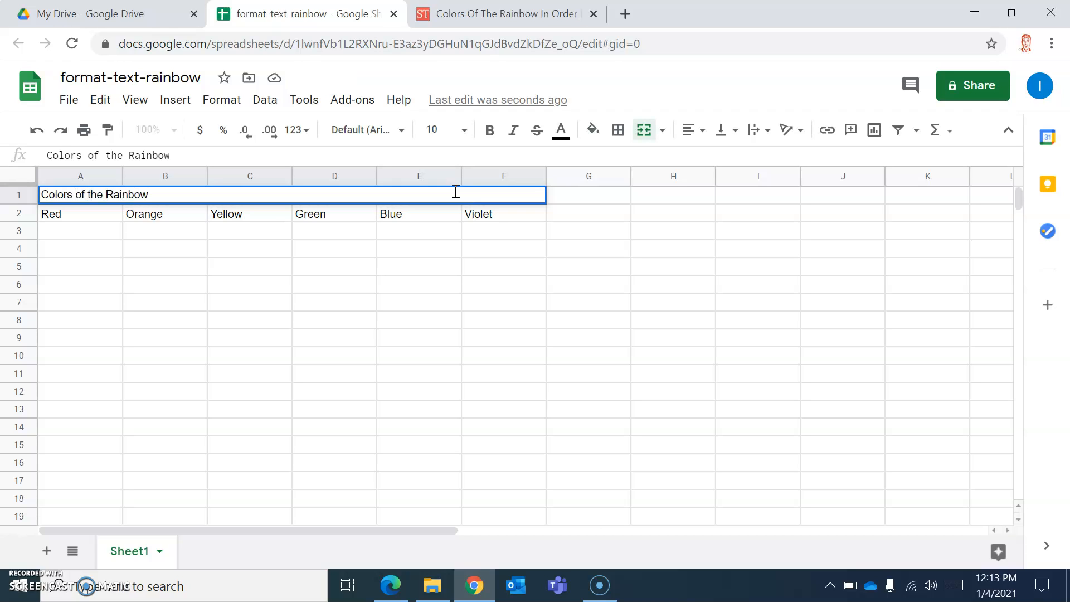
click(327, 299)
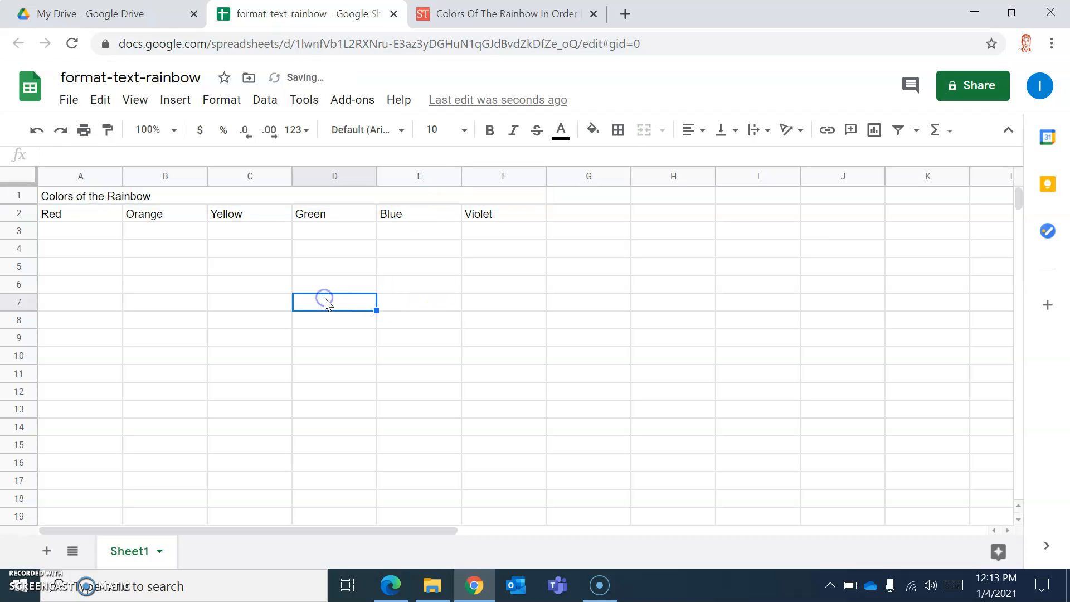
Step: Center the title horizontally in the merged cell of row 1
click(113, 198)
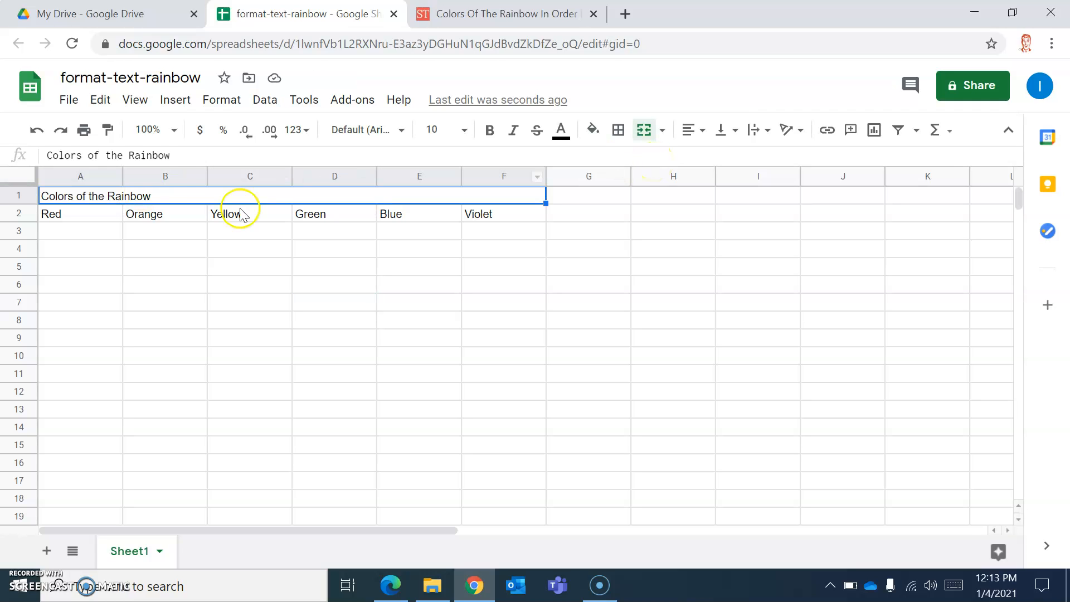
click(688, 142)
click(710, 158)
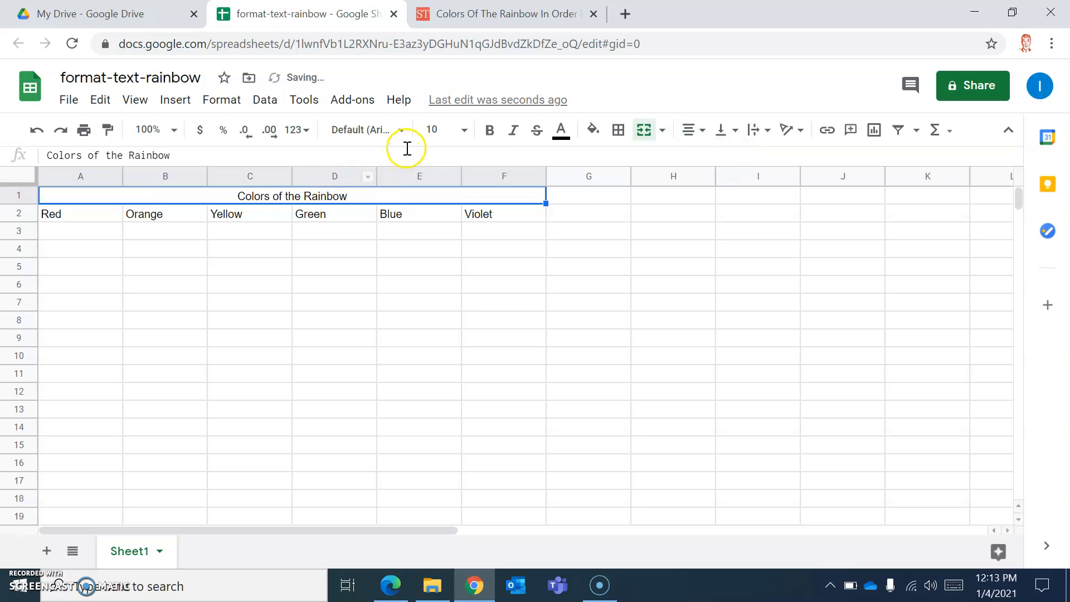
Step: Set the title's font size to 24 and make it bold
click(463, 130)
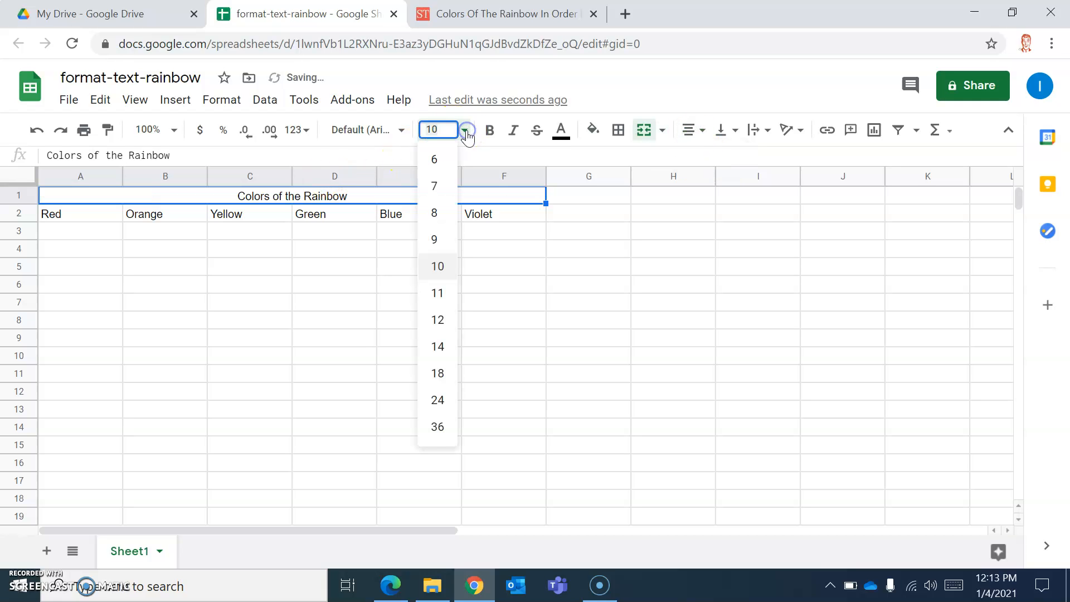
click(439, 405)
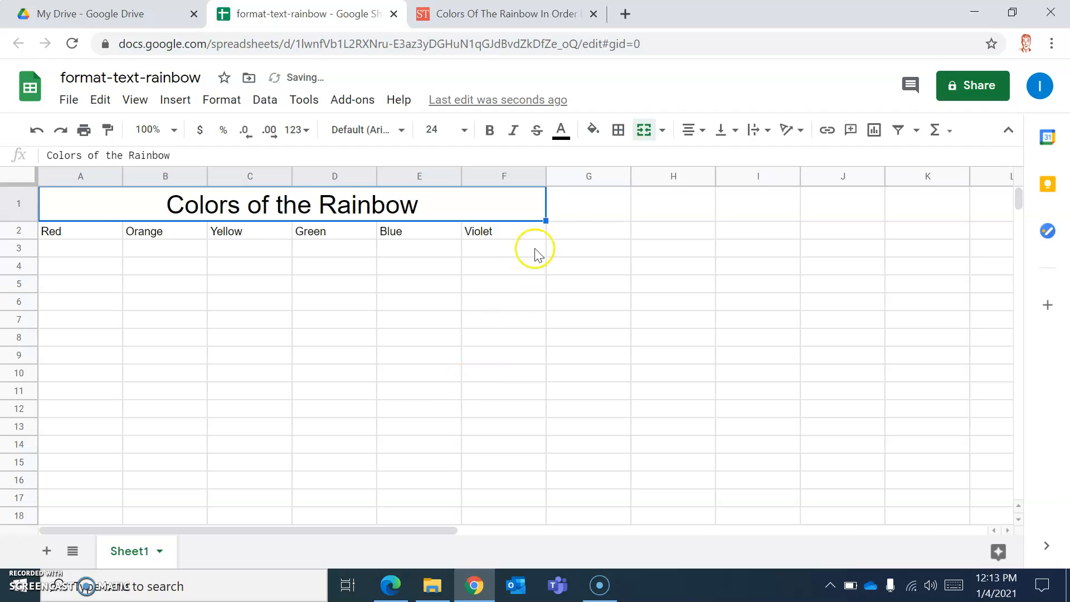
click(492, 133)
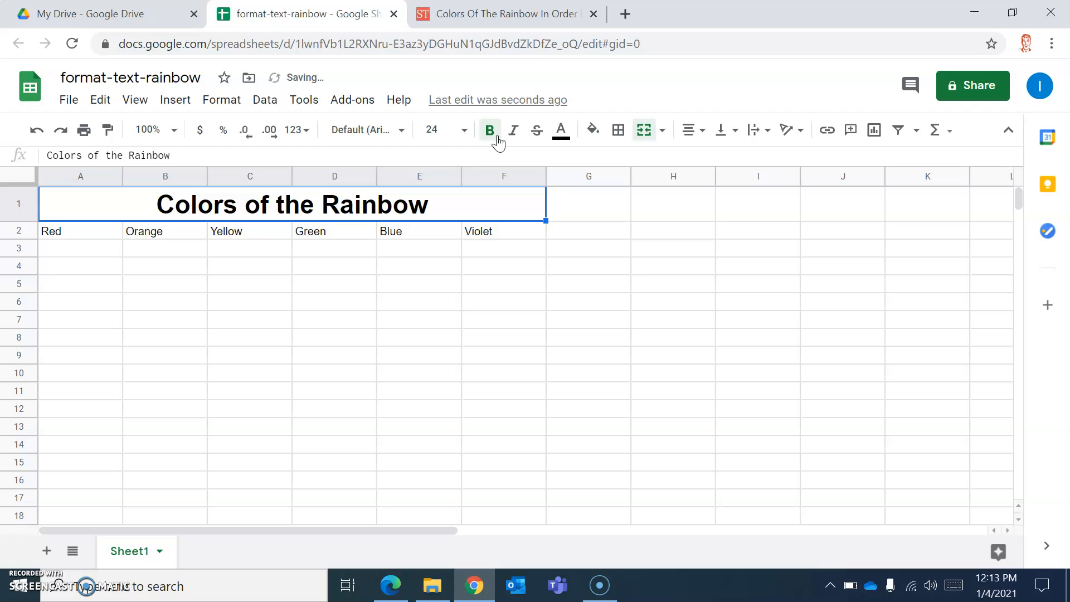
Step: Change the title's font to Impact and underline it
click(381, 129)
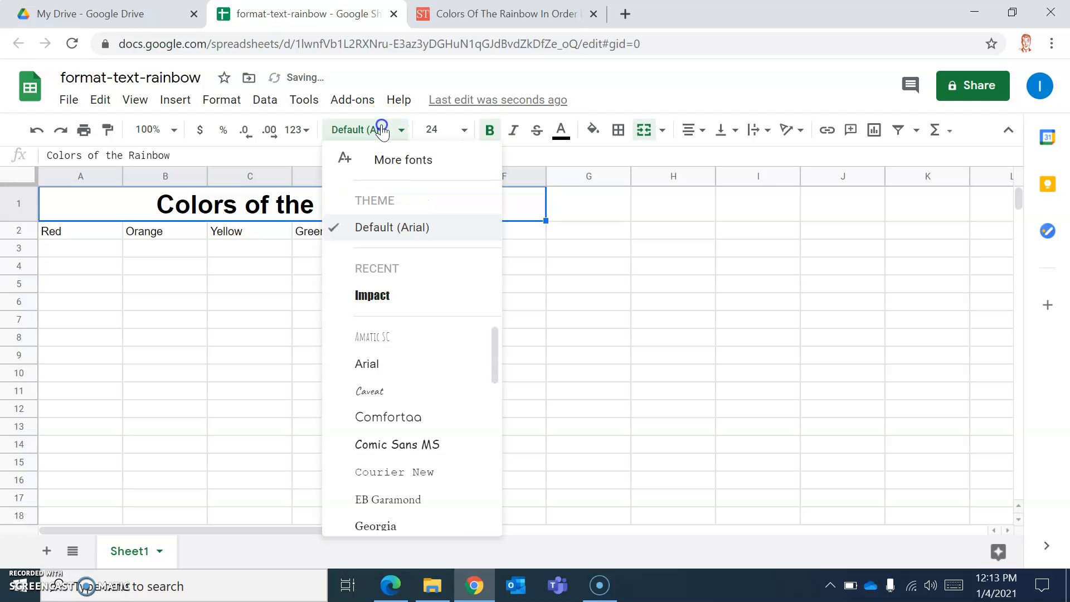
click(382, 308)
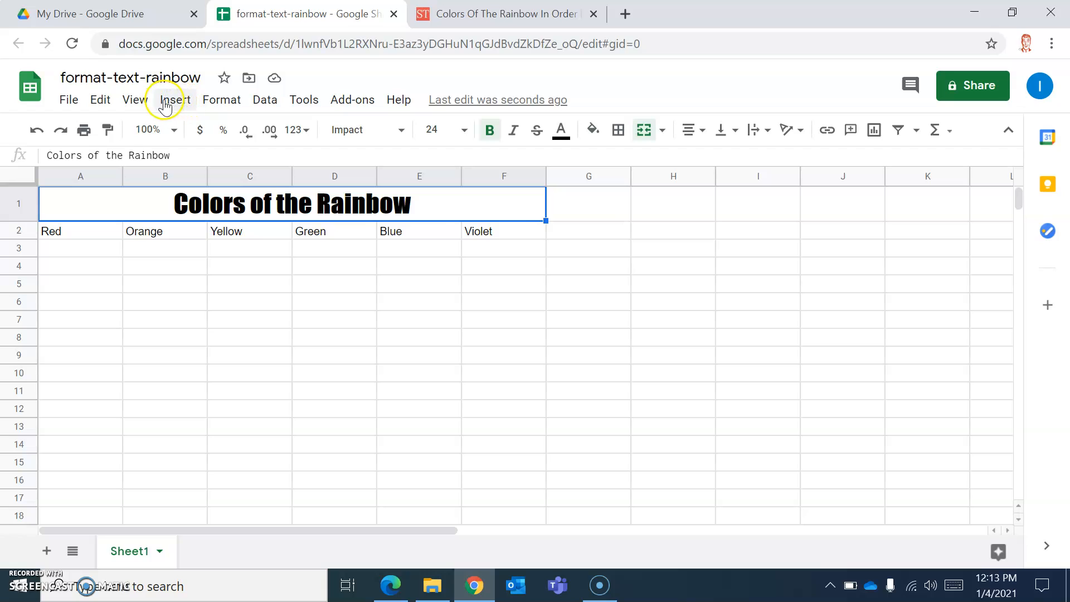
click(233, 106)
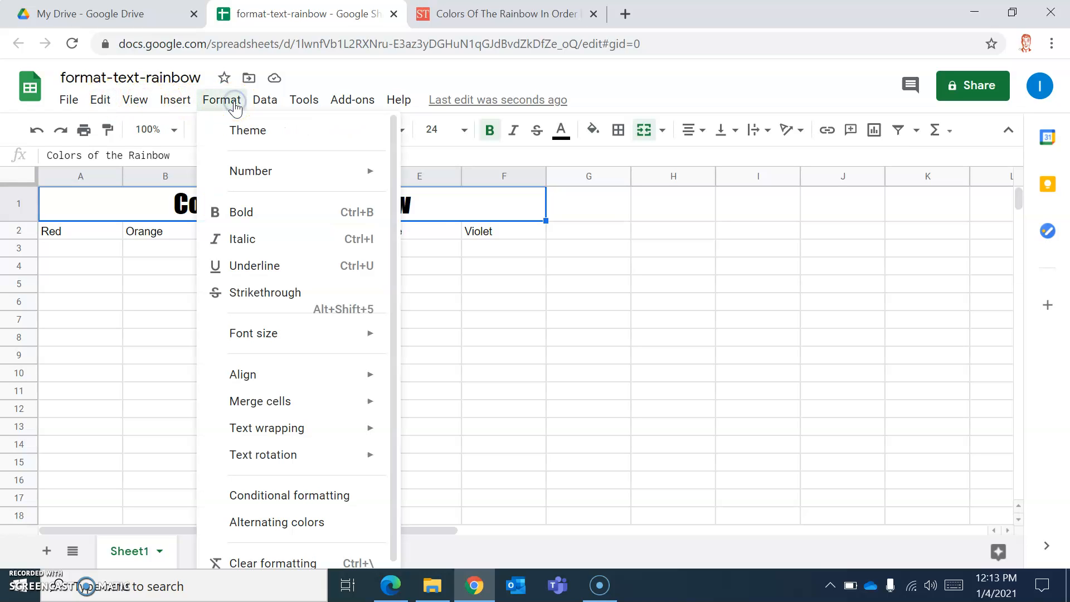
click(260, 271)
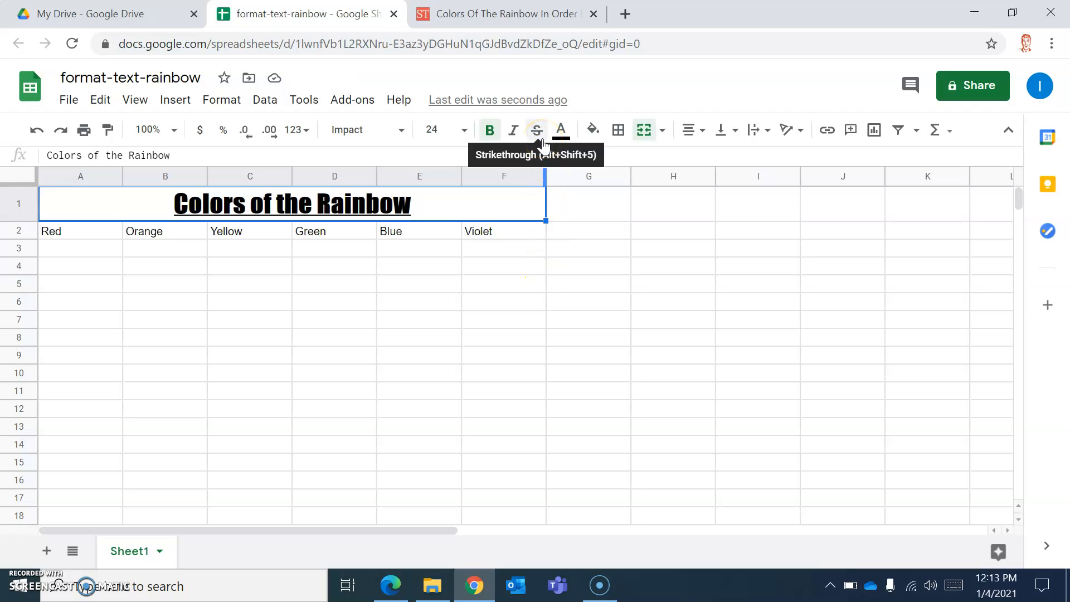
Step: Set the text color of "Red" in A2 to red and of "Orange" in B2 to orange
click(102, 233)
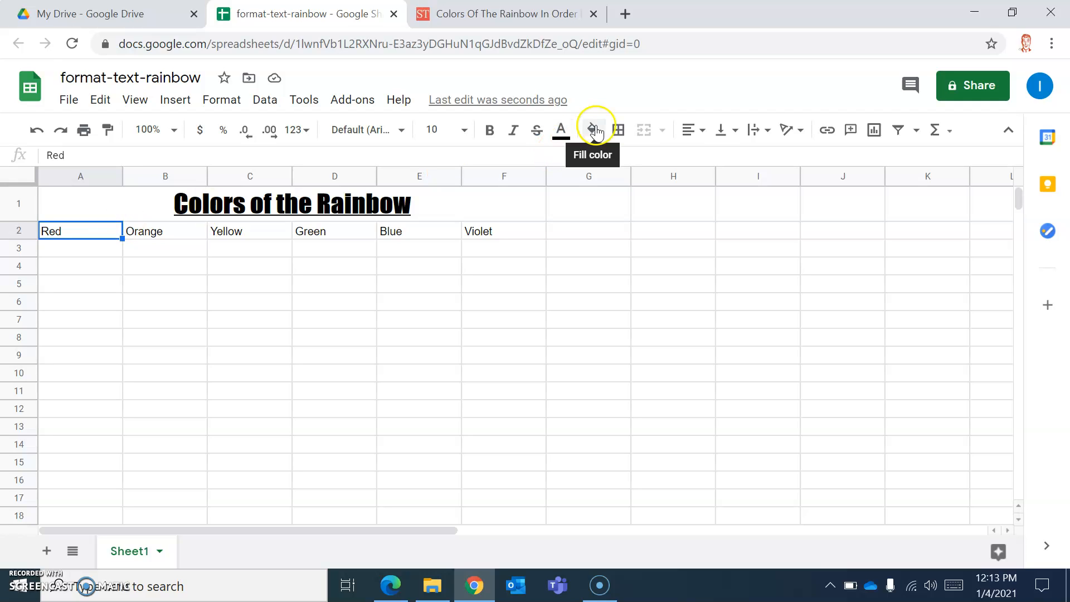
click(562, 130)
click(585, 207)
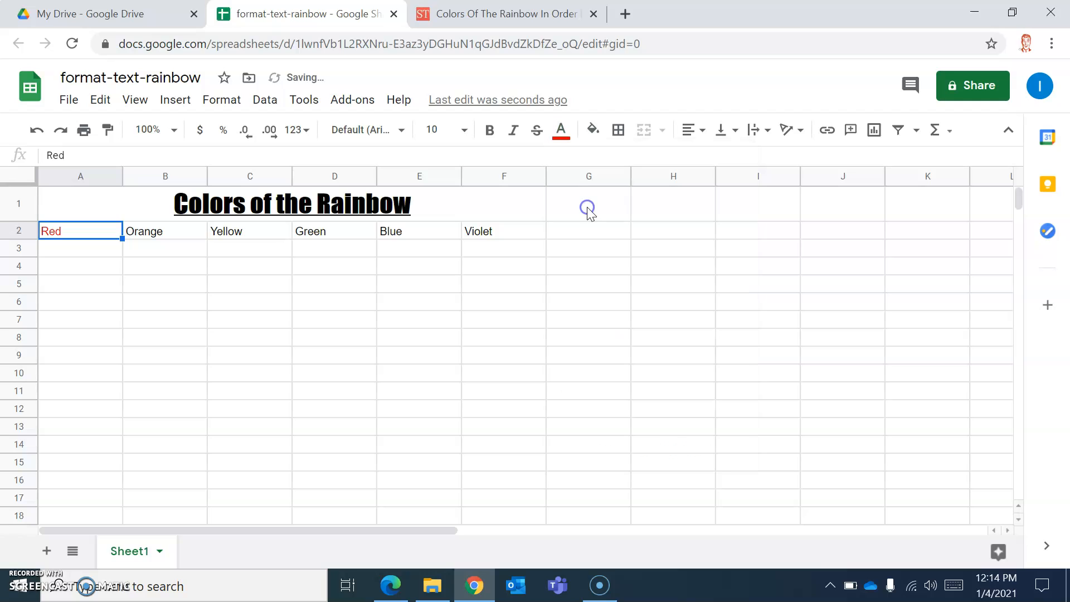
click(167, 232)
click(566, 132)
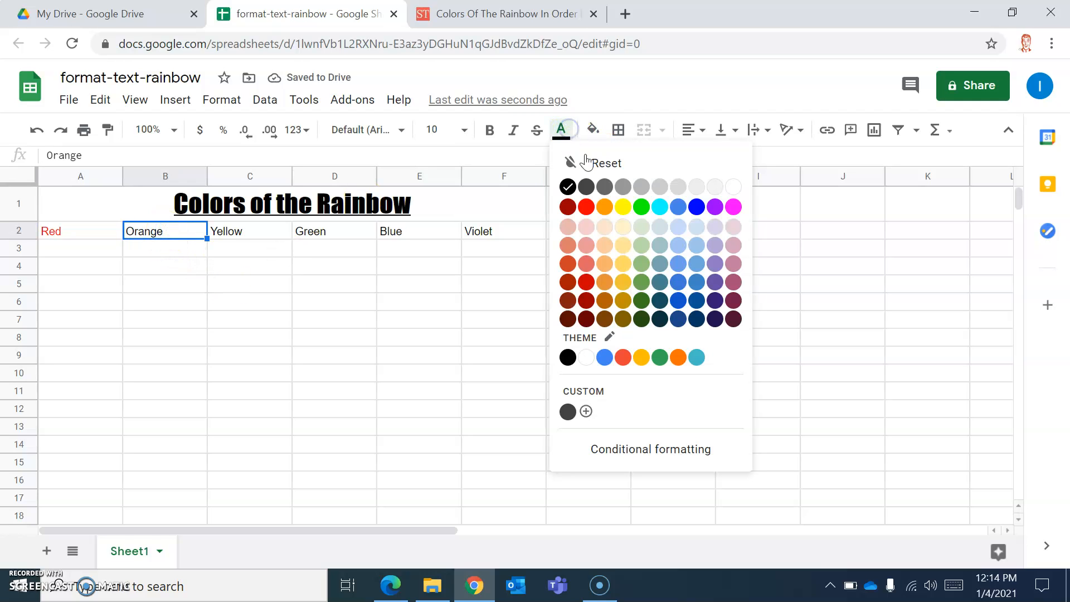
click(597, 206)
Step: Set the text color of "Yellow" in C2 to yellow and of "Green" in D2 to green
click(250, 228)
click(561, 131)
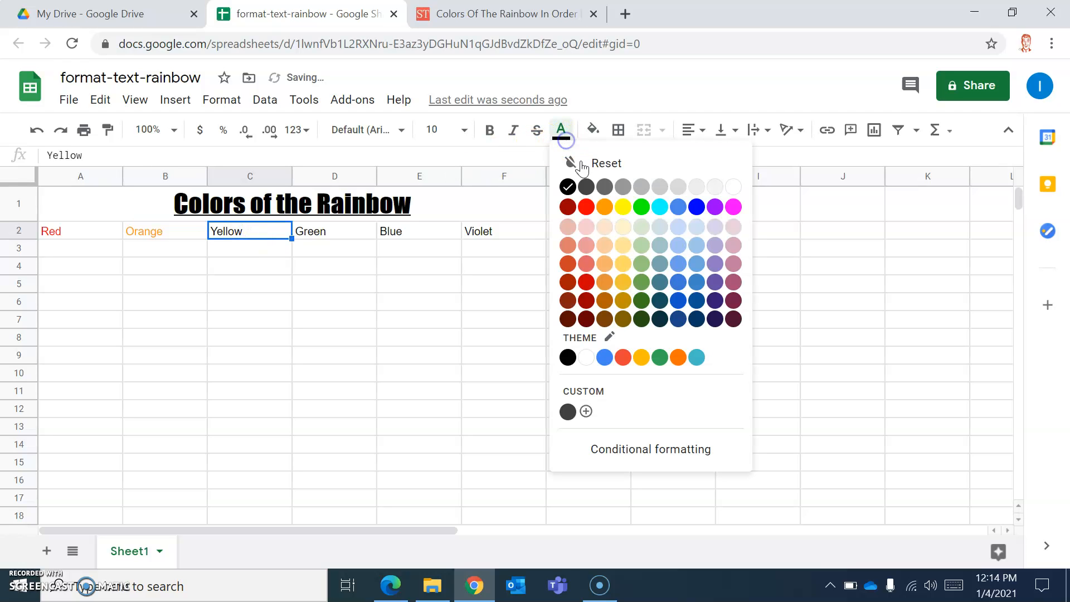
click(618, 209)
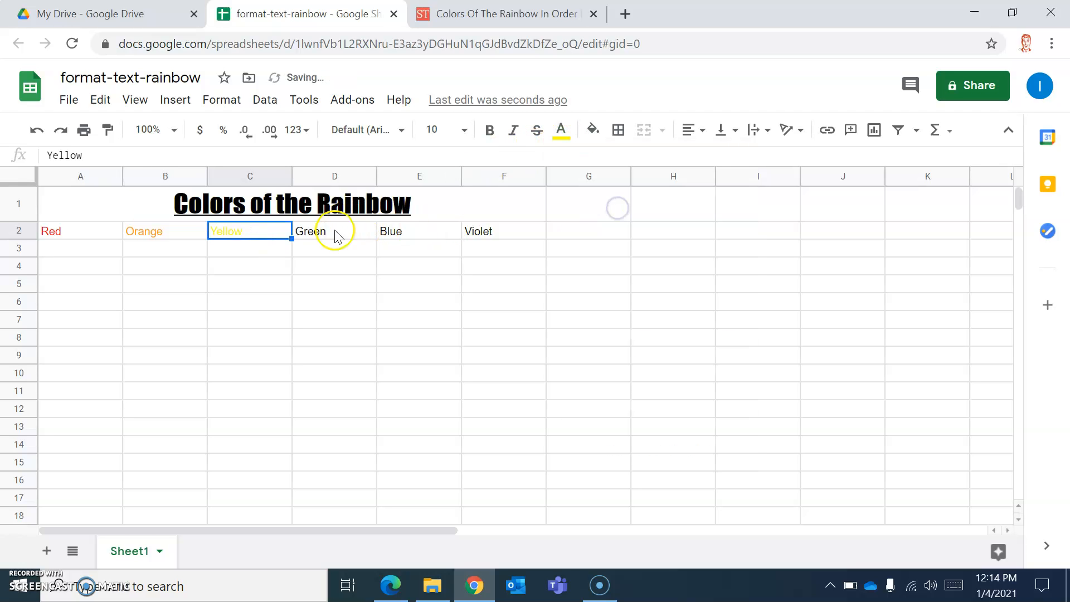
click(334, 232)
click(561, 133)
click(641, 206)
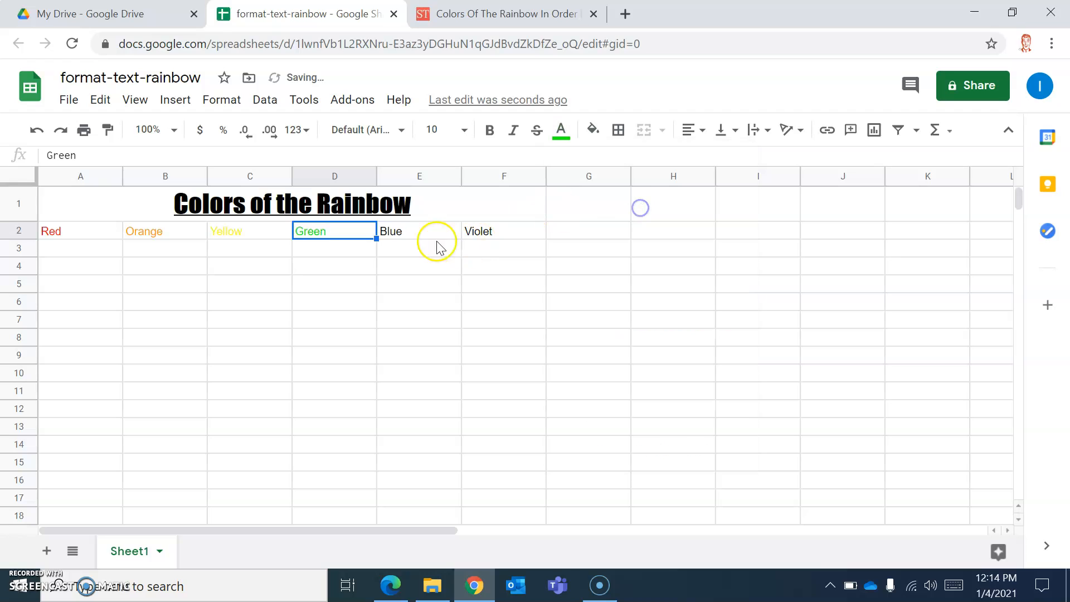
Step: Set the text color of "Blue" in E2 to blue and of "Violet" in F2 to purple
click(423, 231)
click(561, 134)
click(696, 207)
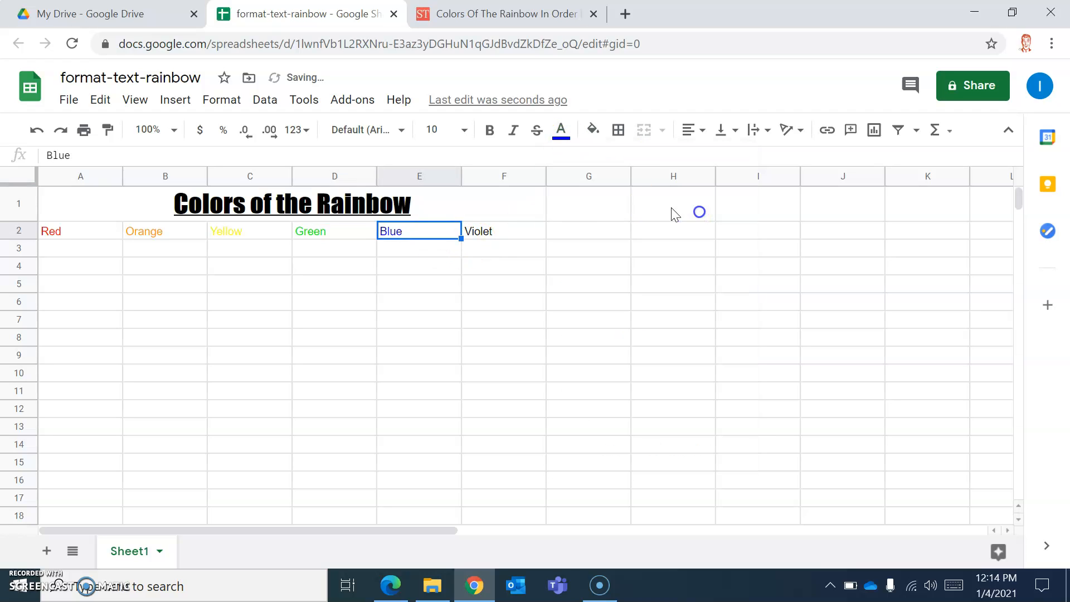
click(504, 233)
click(561, 133)
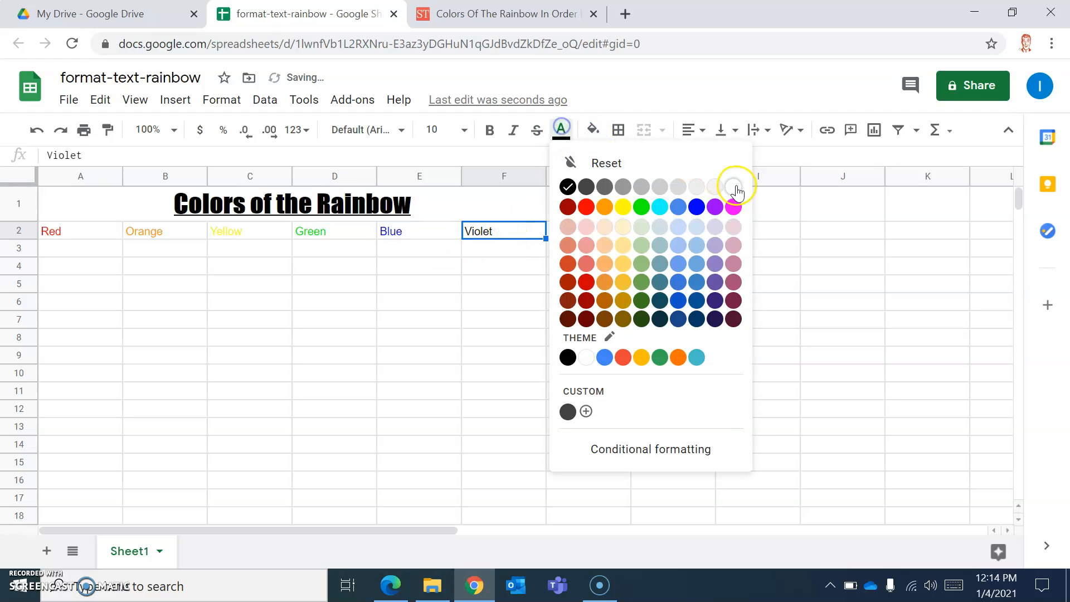
click(719, 209)
click(495, 327)
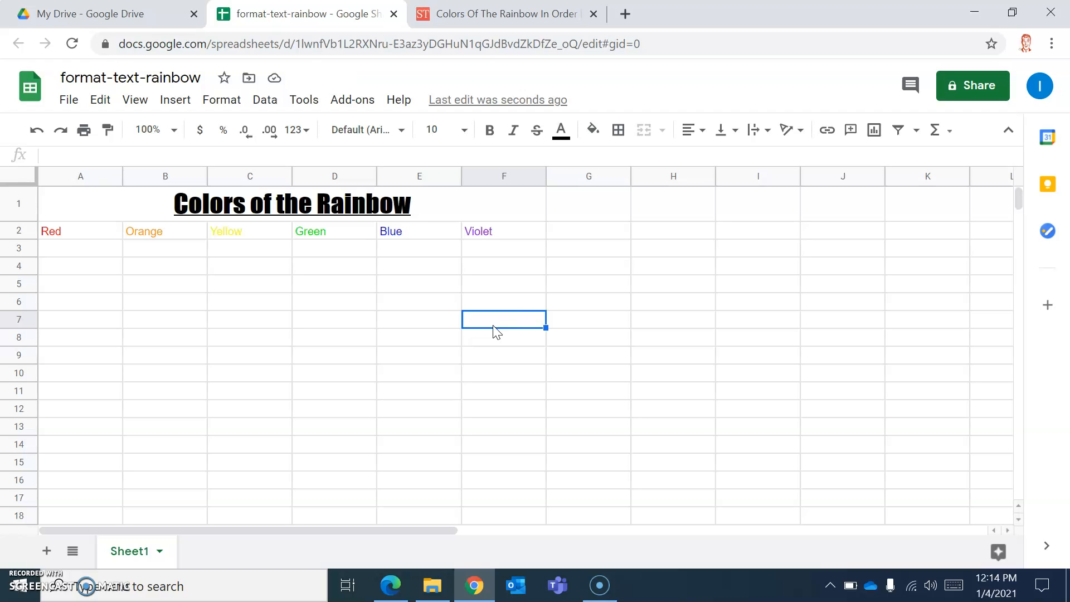
Step: Copy the Isaac Asimov quote about indigo from the rainbow article and paste it into cell A3 of the sheet
click(512, 11)
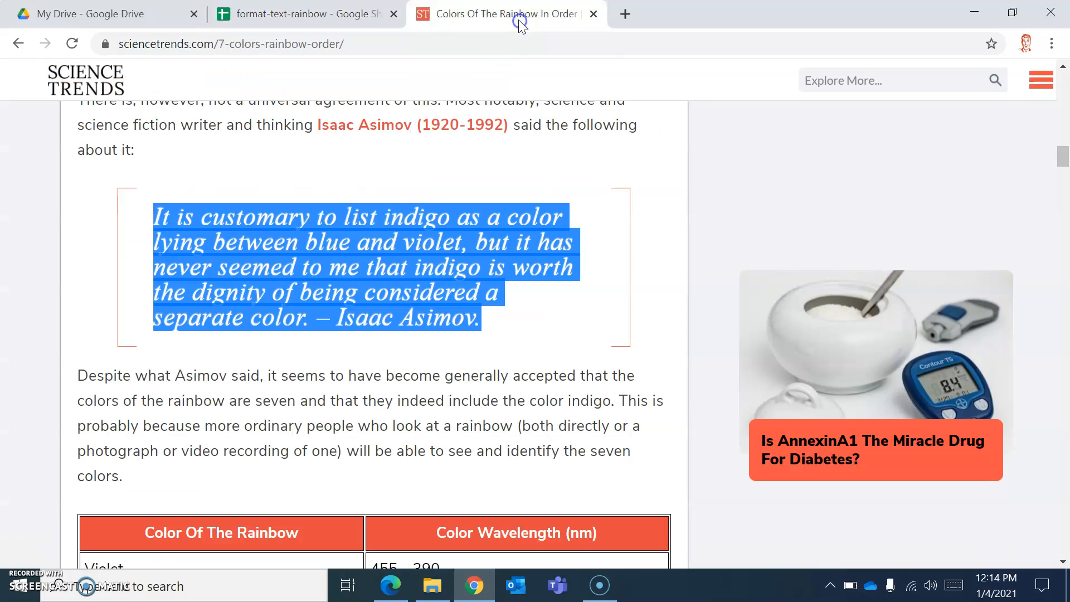
click(316, 218)
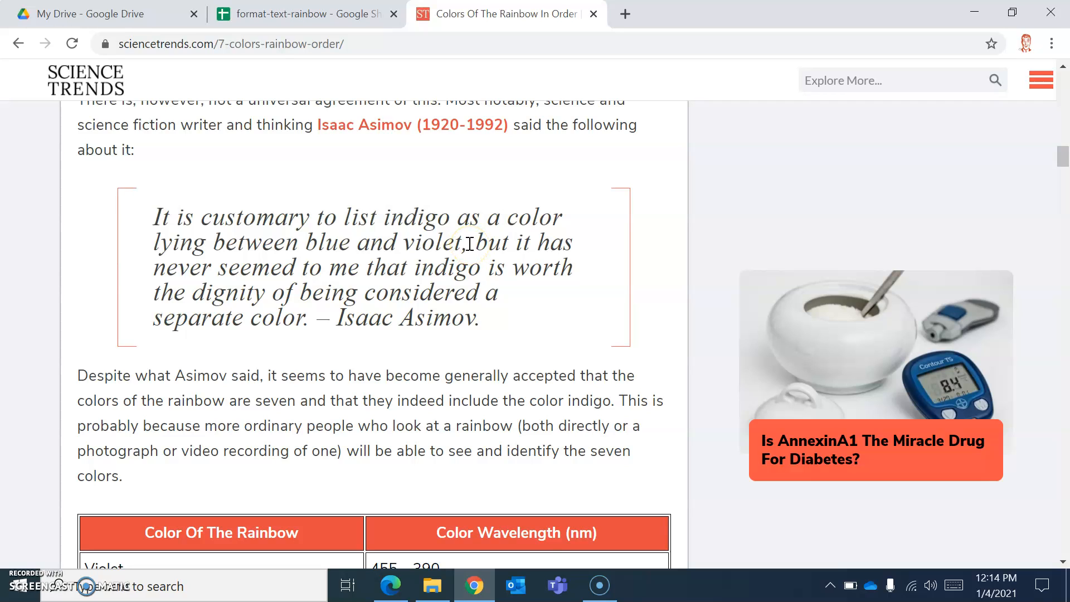
drag(491, 320, 160, 228)
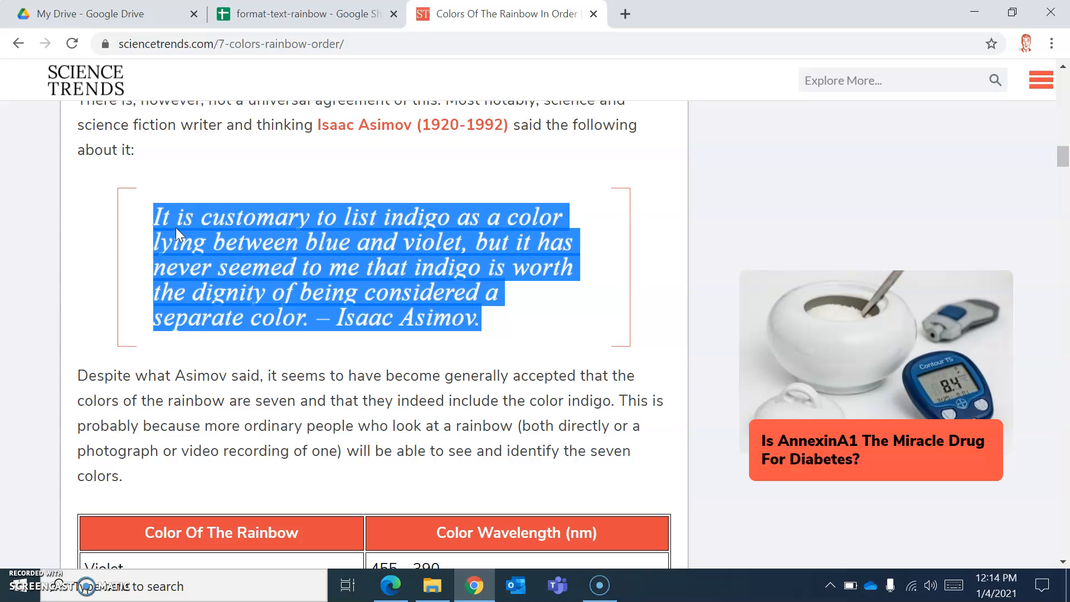
click(294, 21)
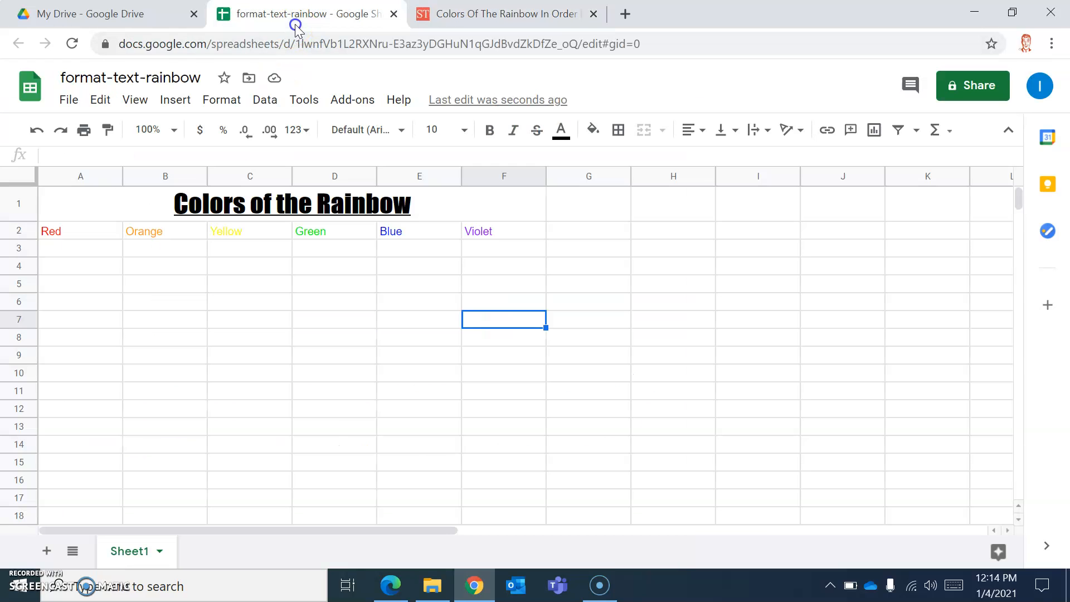
click(79, 250)
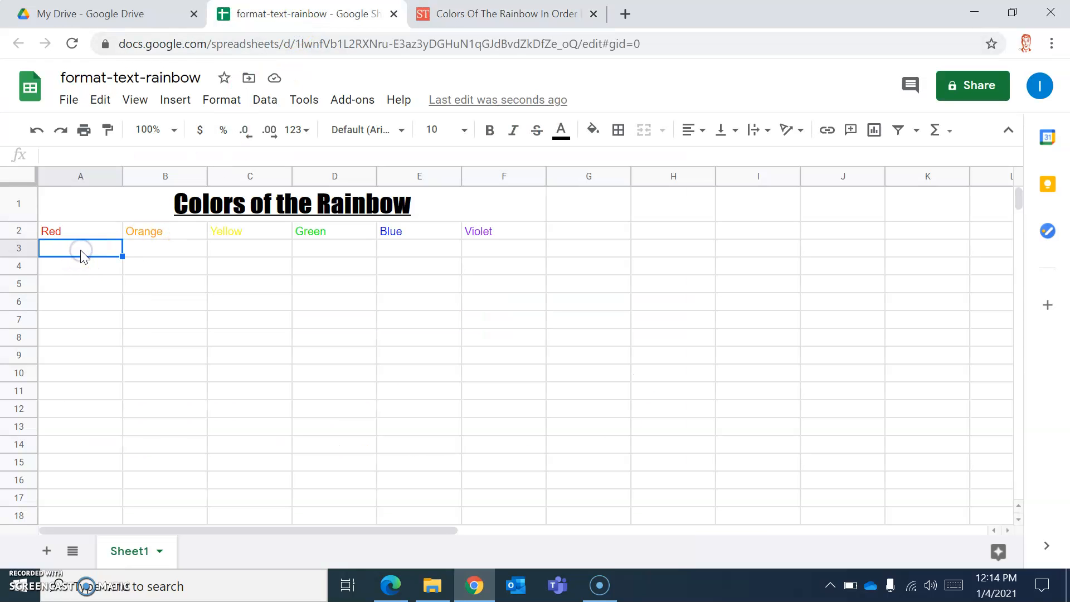
text(It is customary to list indigo as a color lying between blue and violet, but it has never seemed to me that indigo is worth the dignity of being considered a separate color. - Isaac Asimov)
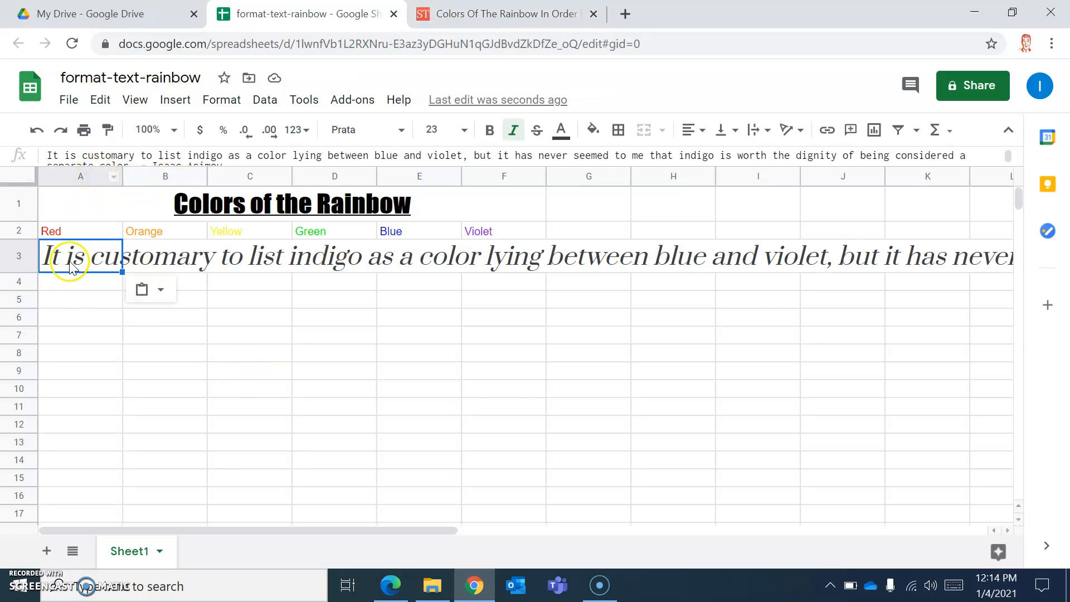
click(72, 304)
click(173, 267)
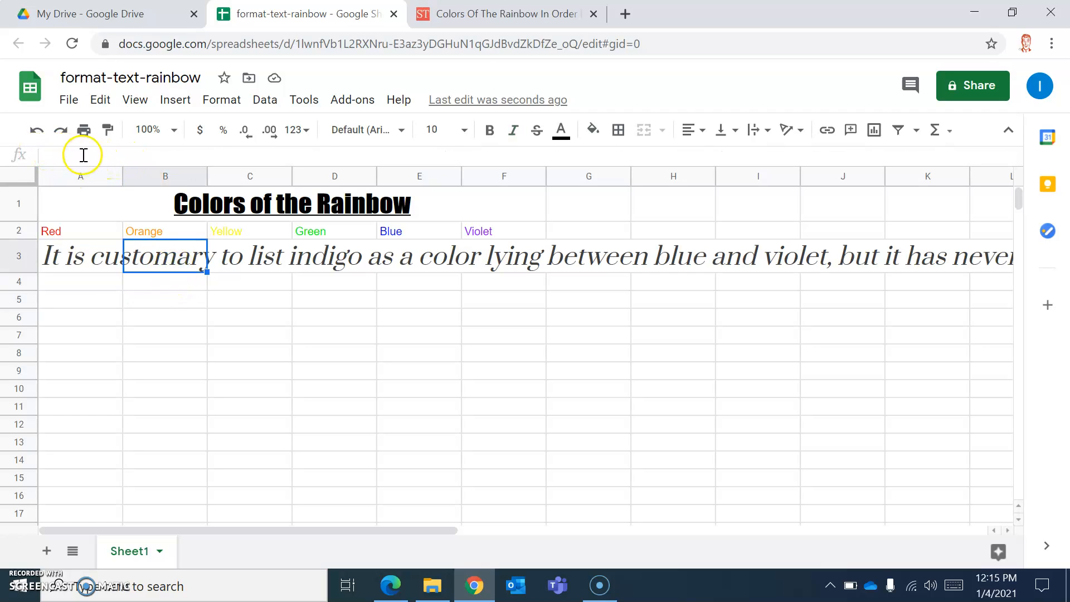
click(126, 157)
text(ccc)
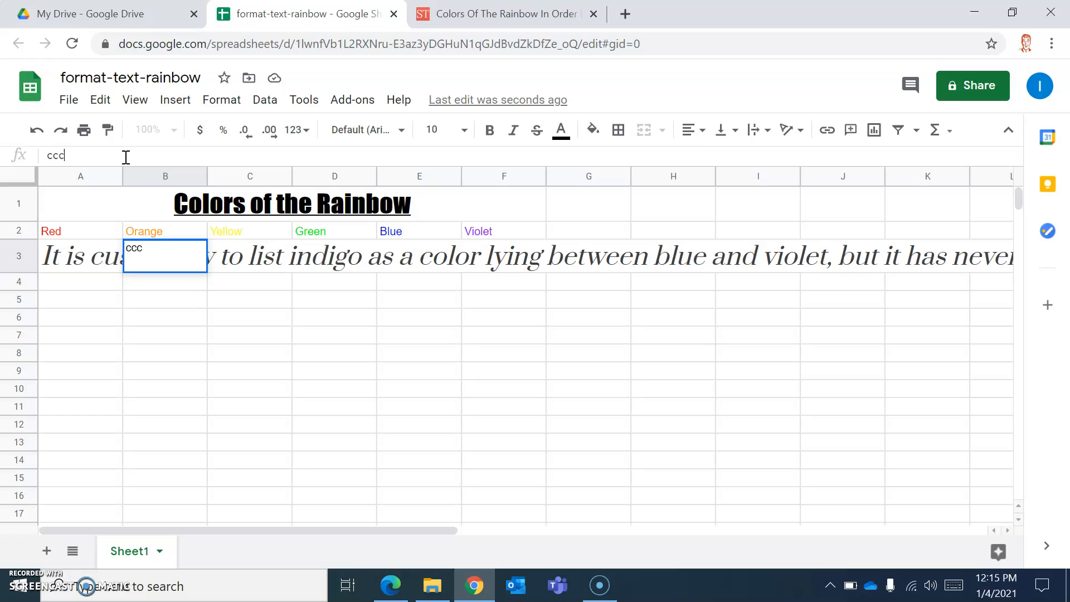
key(BackSpace)
key(BackSpace)
key(BackSpace)
key(BackSpace)
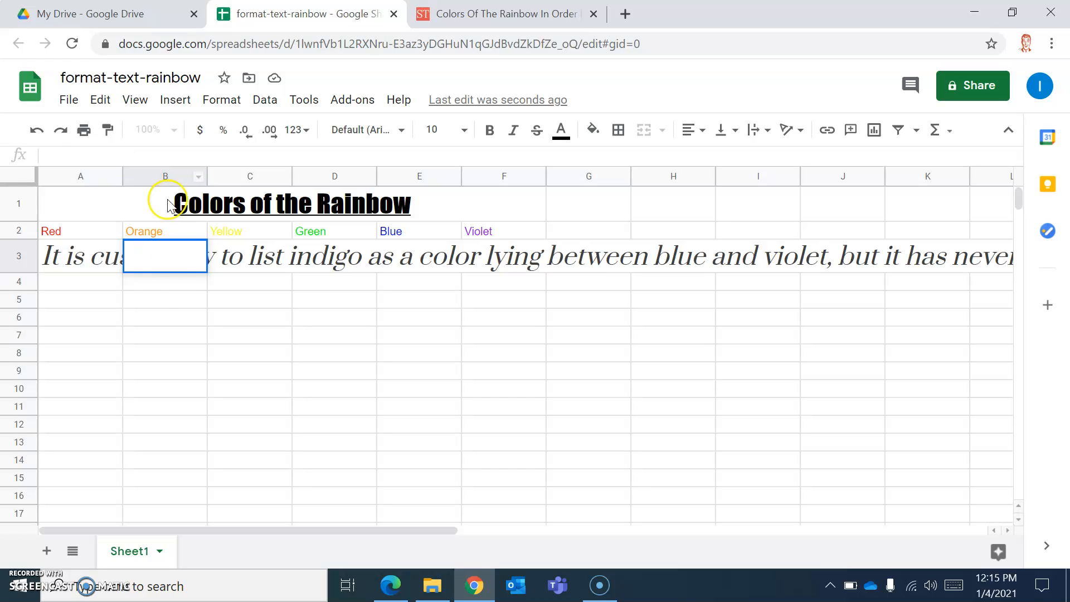
click(138, 341)
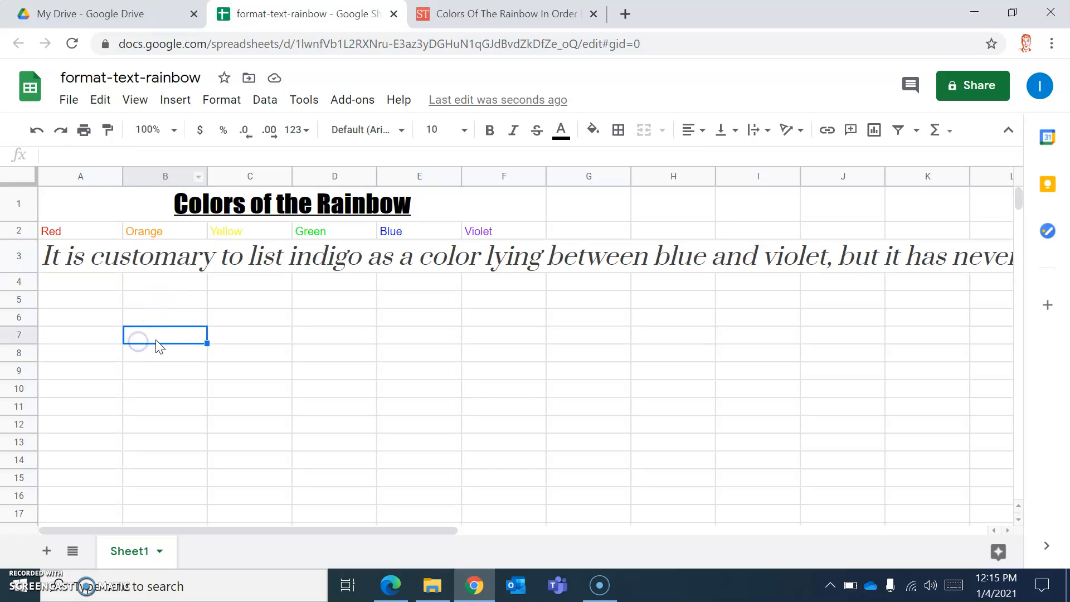
Step: Merge cells A3 through F3 so the quote spans the width of the color columns
click(84, 261)
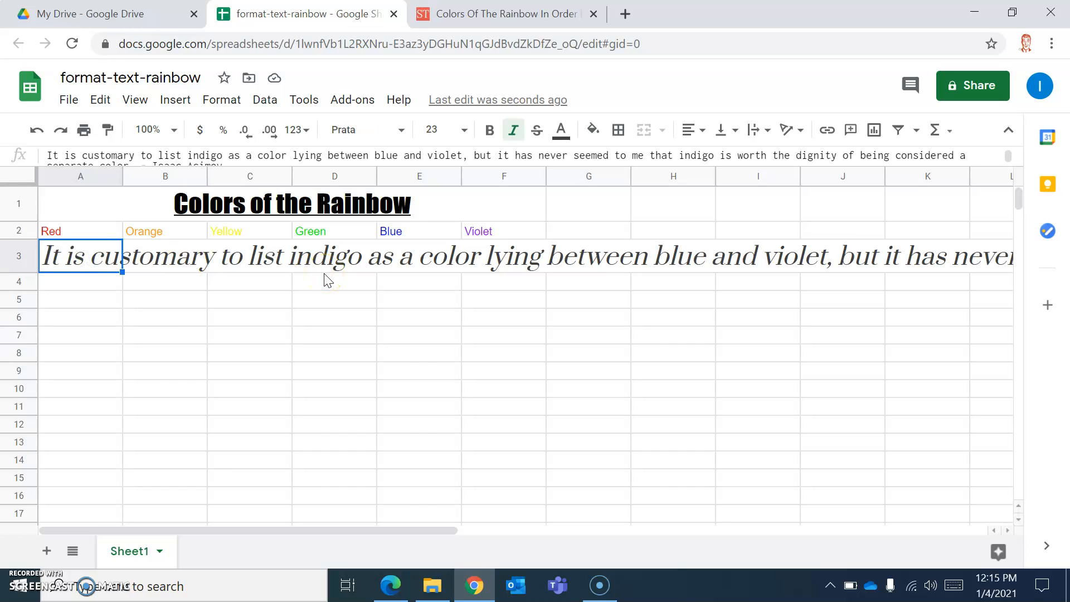
click(96, 259)
drag(97, 259, 491, 270)
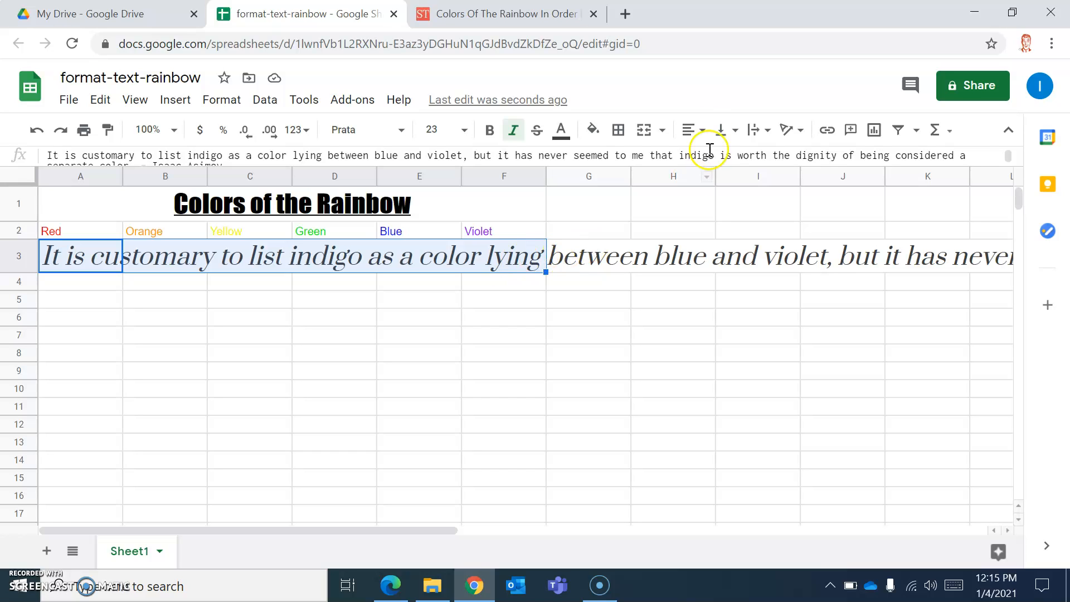
click(643, 130)
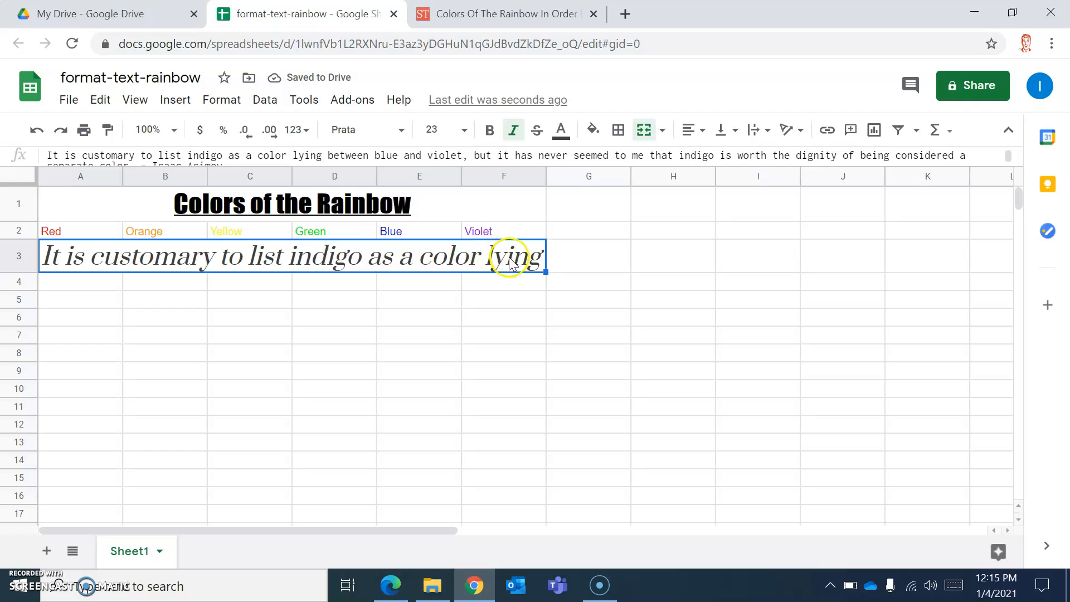
click(429, 307)
click(159, 257)
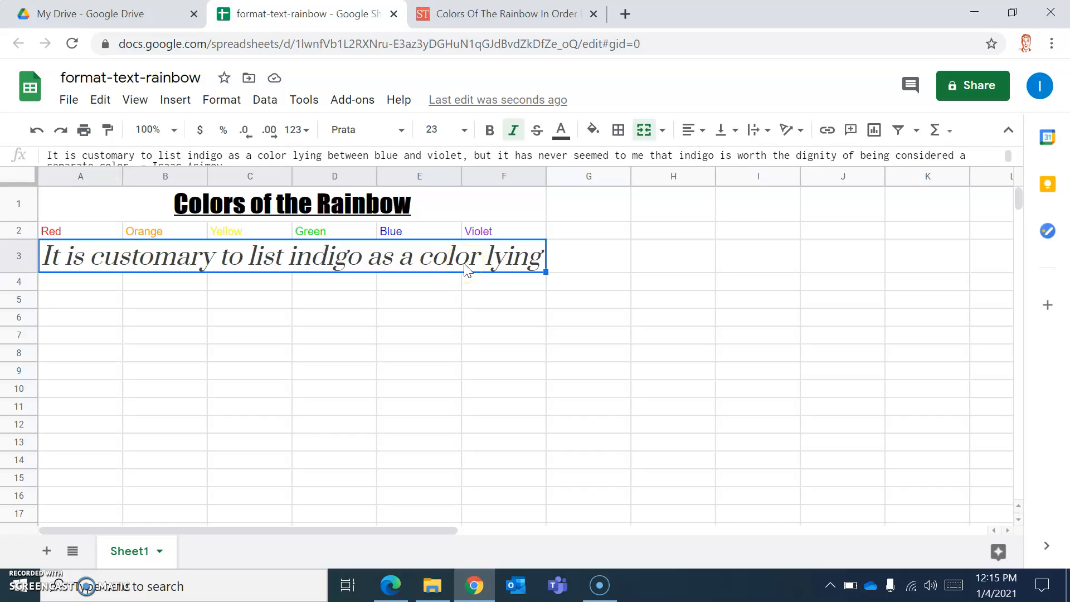
Step: Set the font size of the quote in the merged row 3 cell to 14
click(484, 266)
click(464, 133)
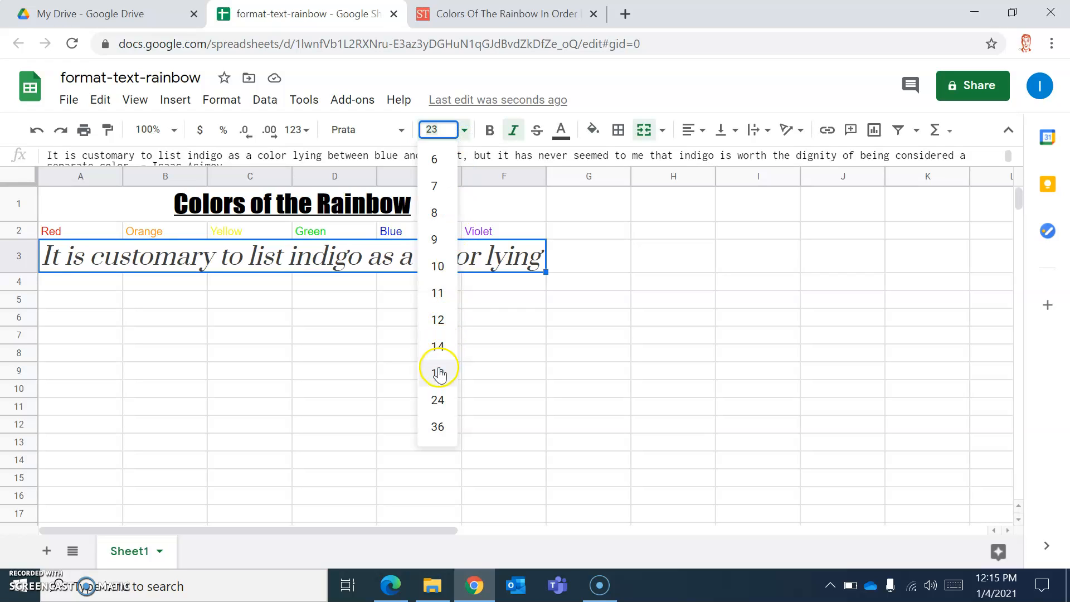
click(437, 347)
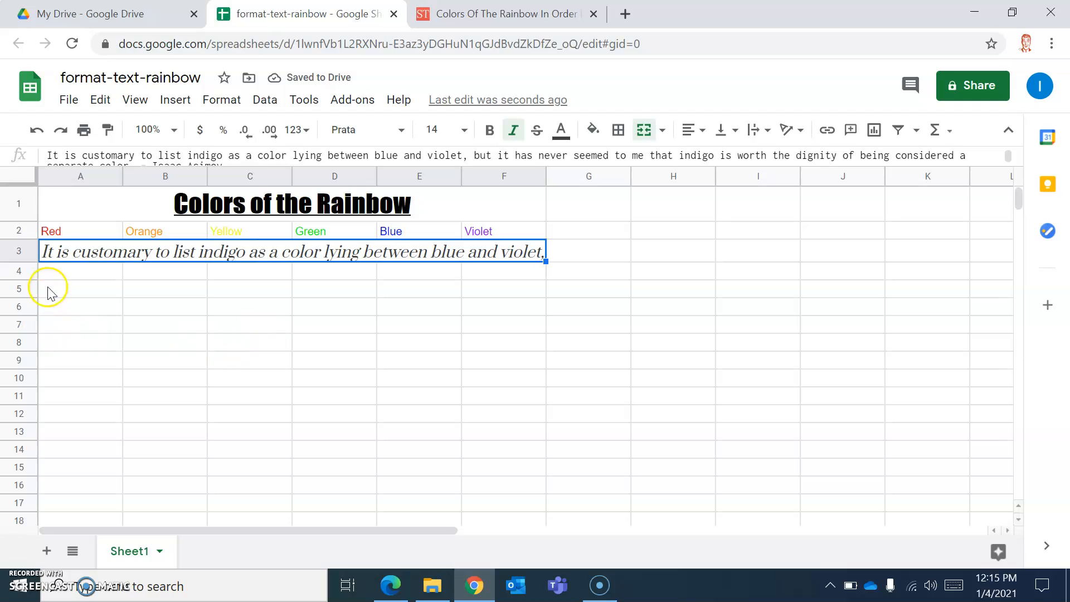
Step: Increase the height of row 3 to make room for several lines of the quote
drag(25, 270, 23, 317)
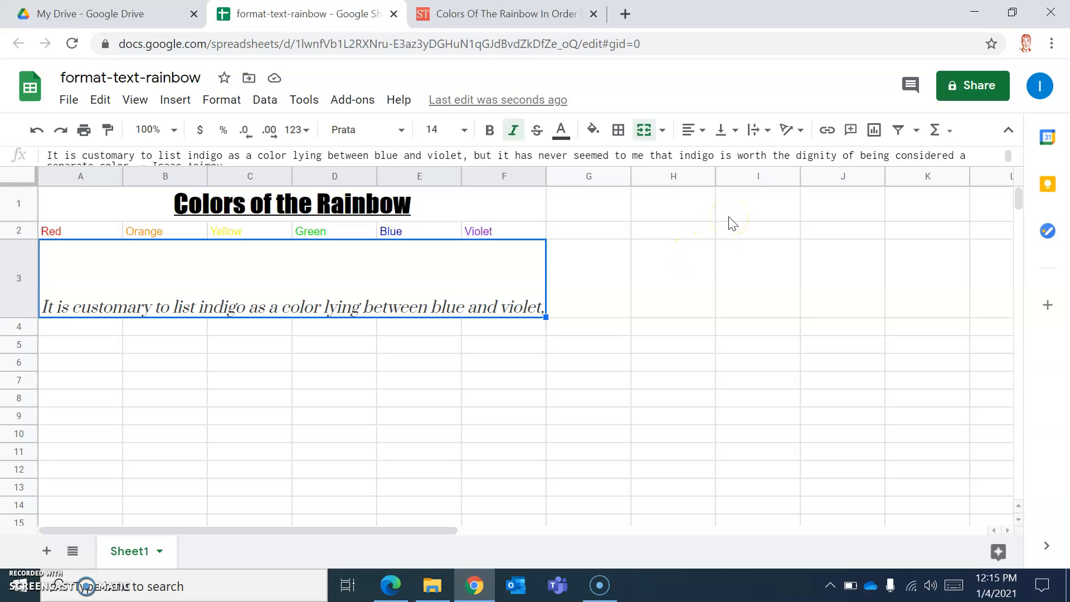
click(791, 132)
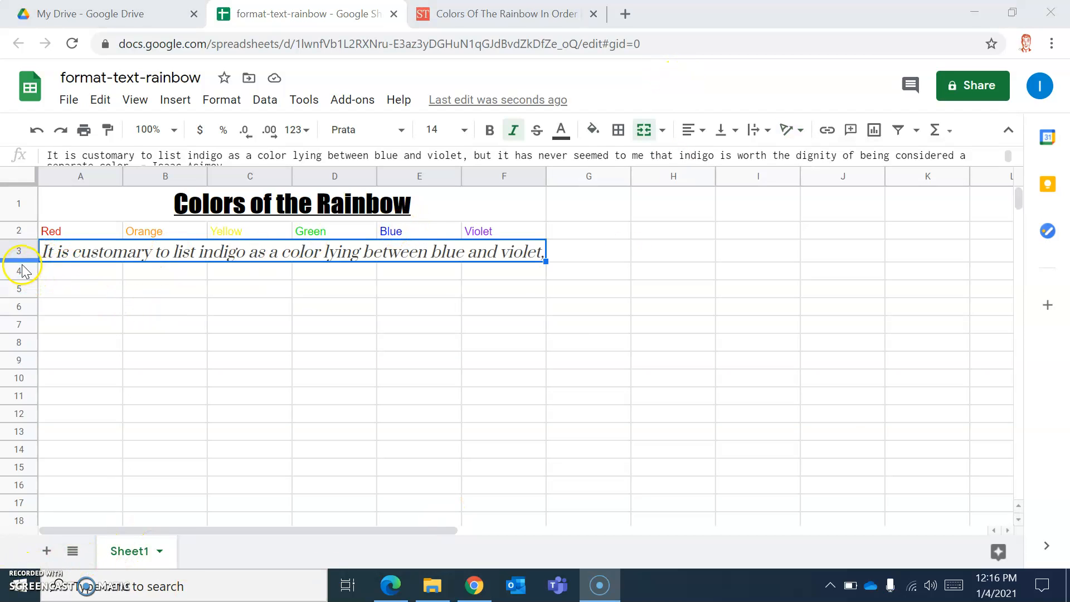
drag(20, 259, 19, 315)
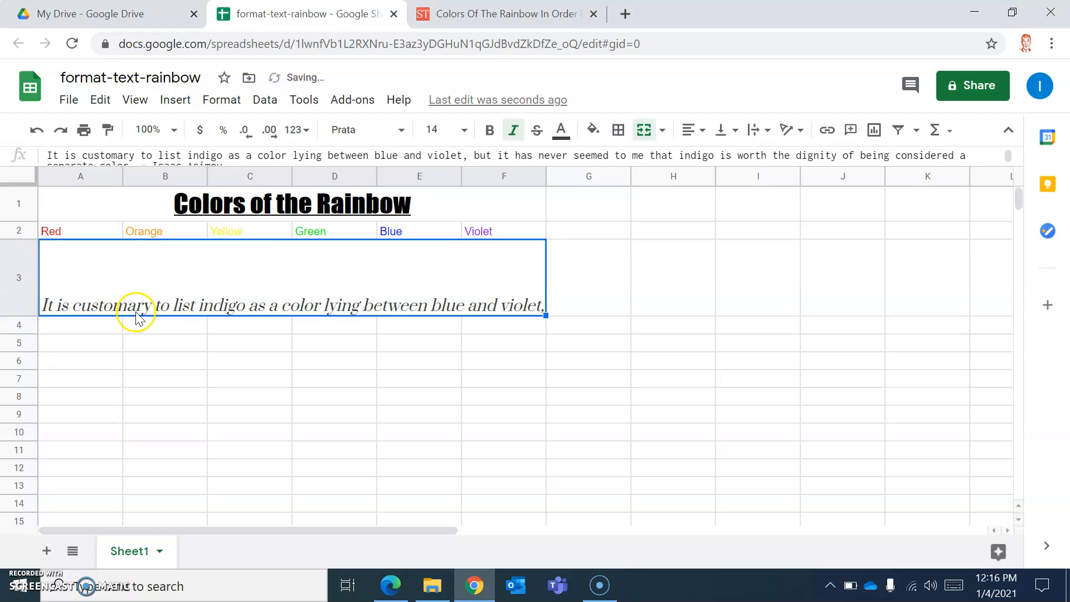
click(150, 286)
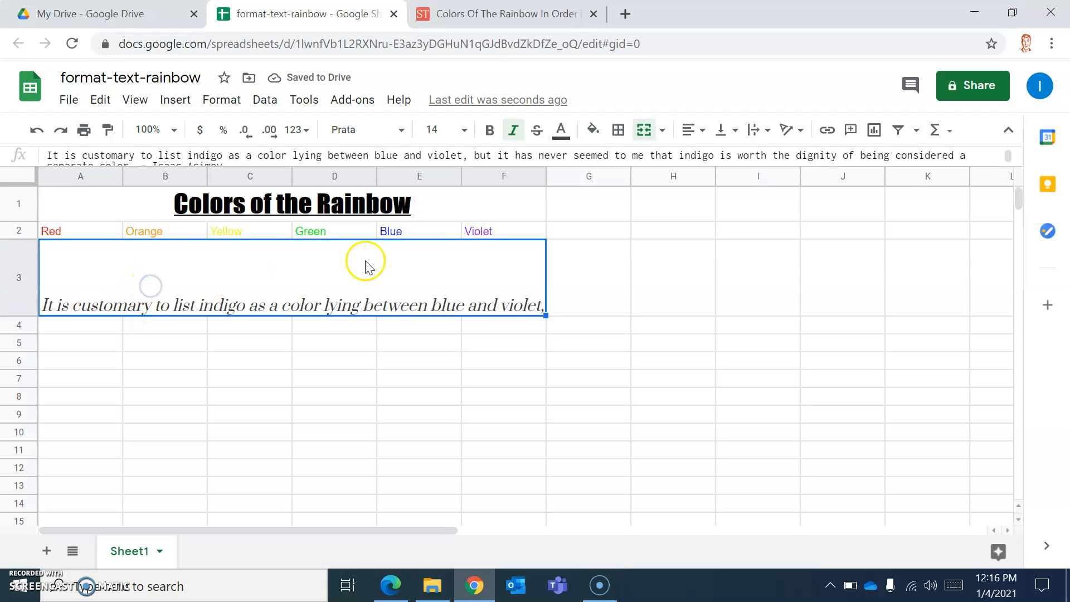
Step: Wrap the quote's text within the merged cell and reduce row 3's height to fit its lines
click(761, 133)
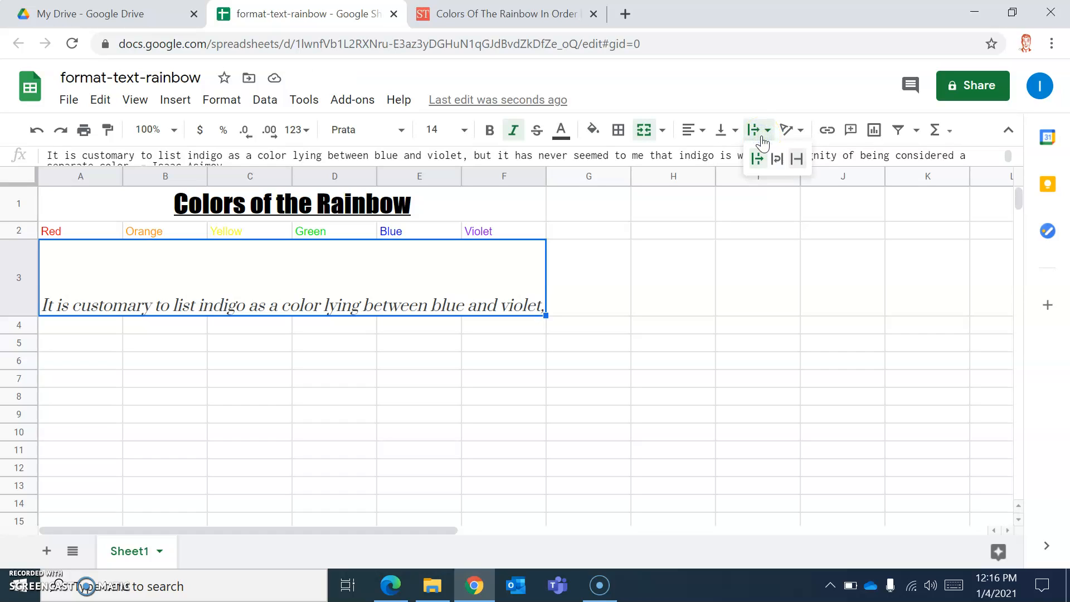
click(772, 160)
click(776, 161)
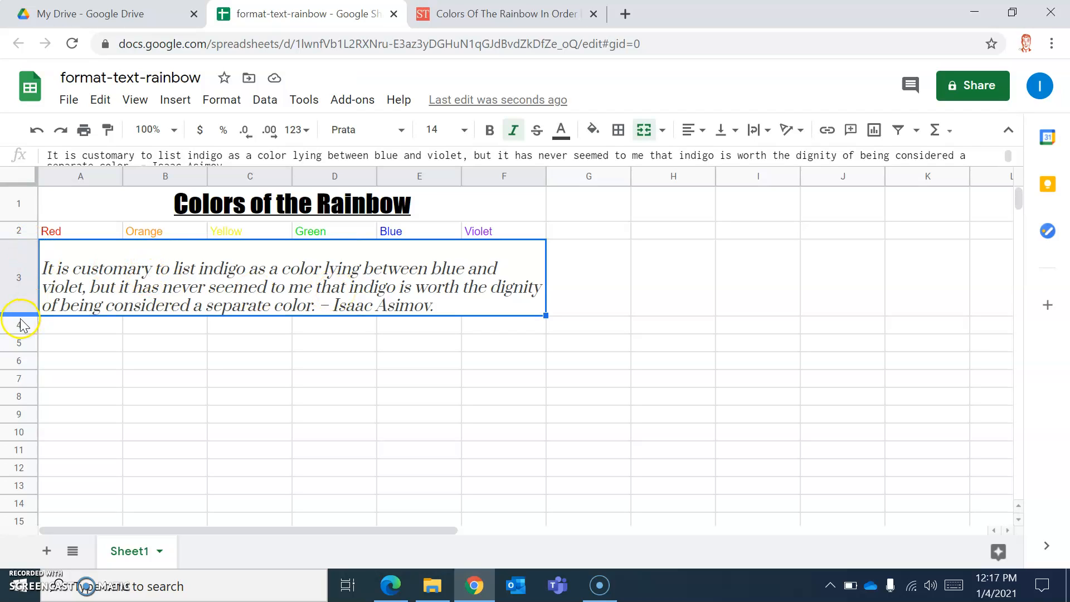
drag(20, 316, 21, 295)
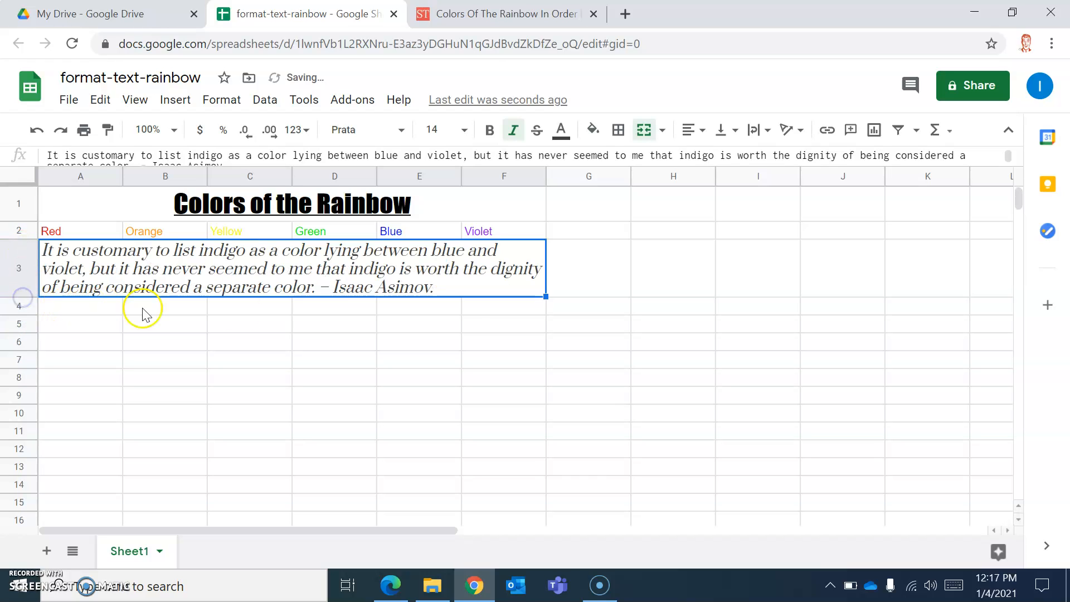
click(505, 304)
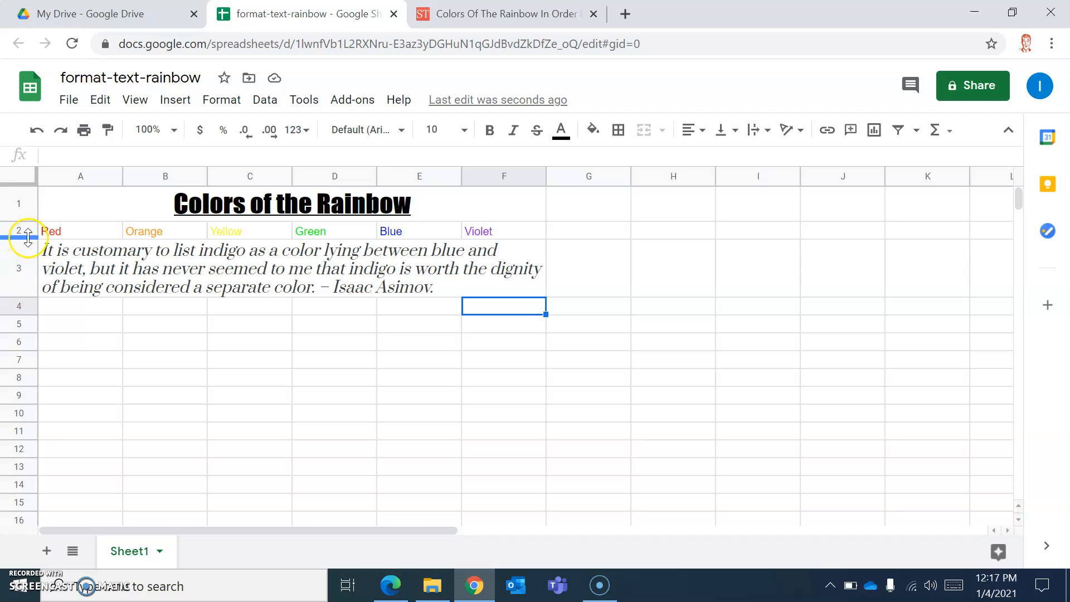
Step: Increase the height of row 2 and set the font size of the color names in A2:F2 to 12
drag(27, 239, 31, 266)
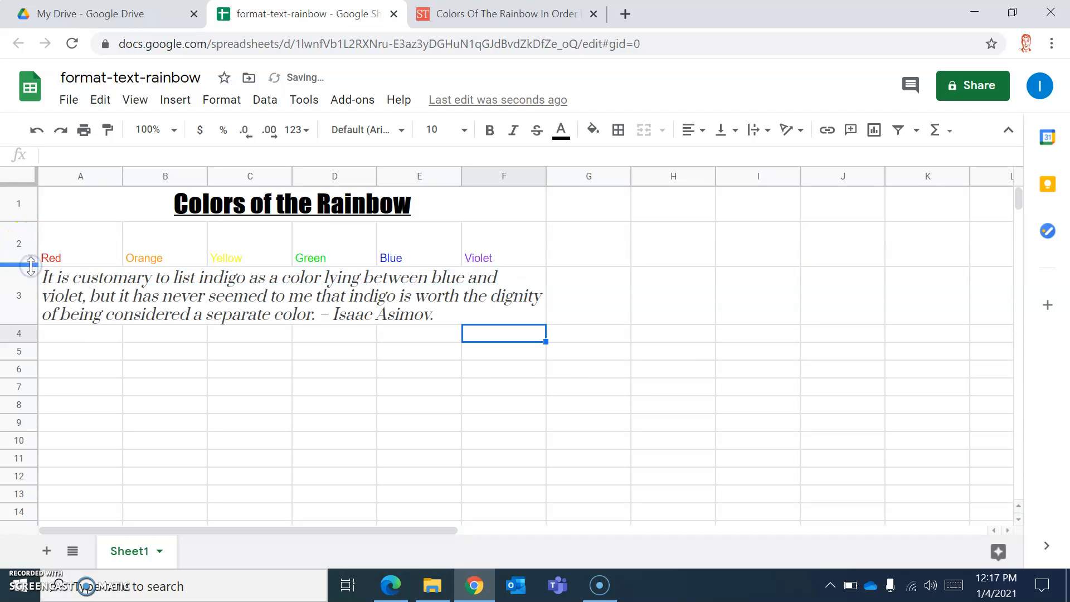
click(72, 259)
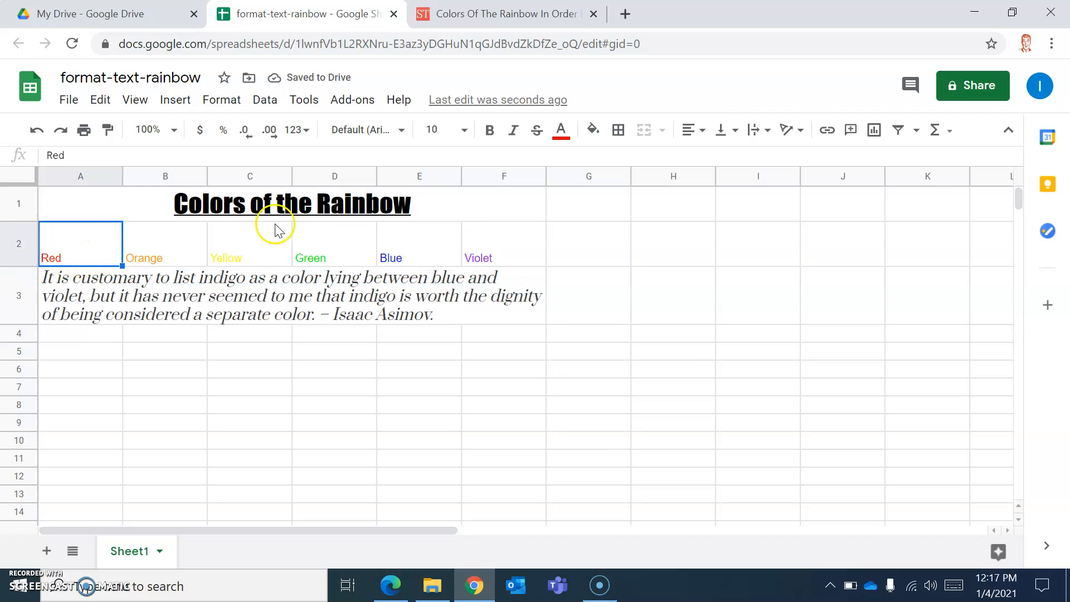
click(463, 132)
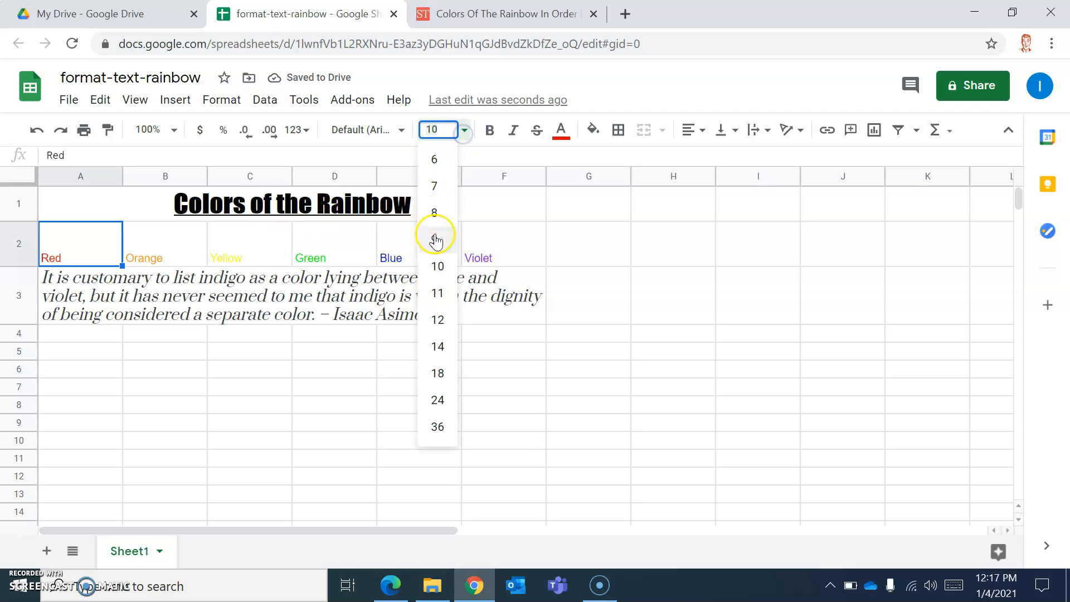
drag(484, 249, 81, 229)
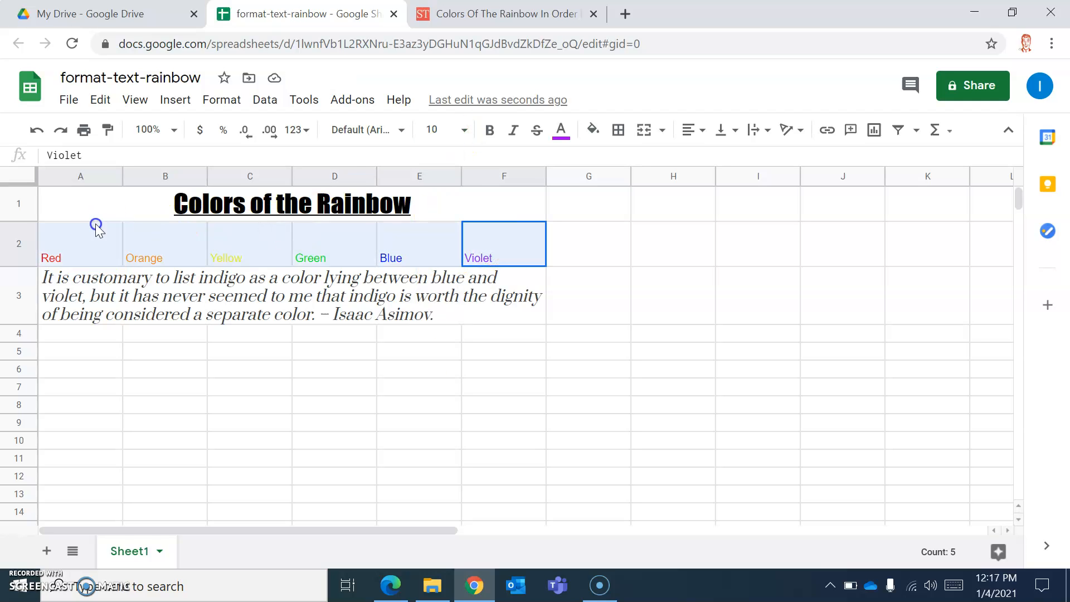
click(463, 133)
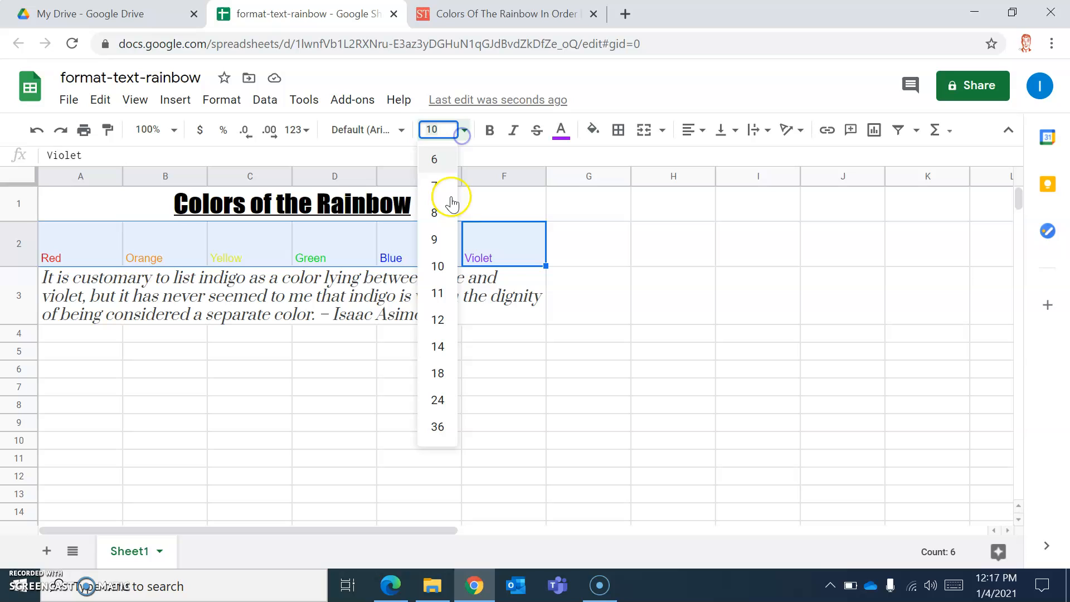
click(438, 315)
Step: Make the color names in A2:F2 bold and rotate their text to tilt up
click(484, 139)
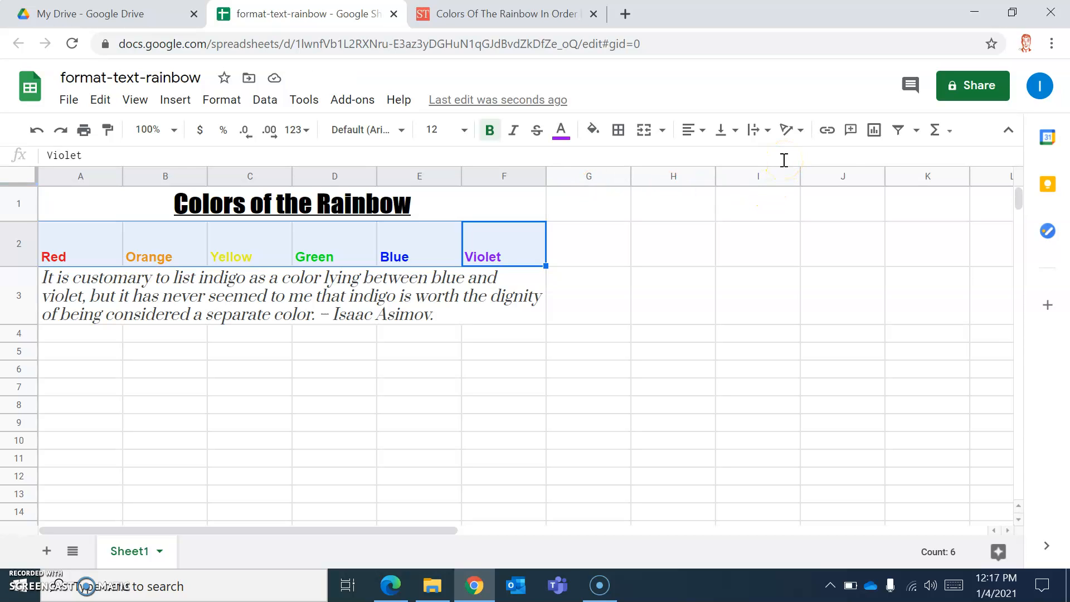
click(792, 131)
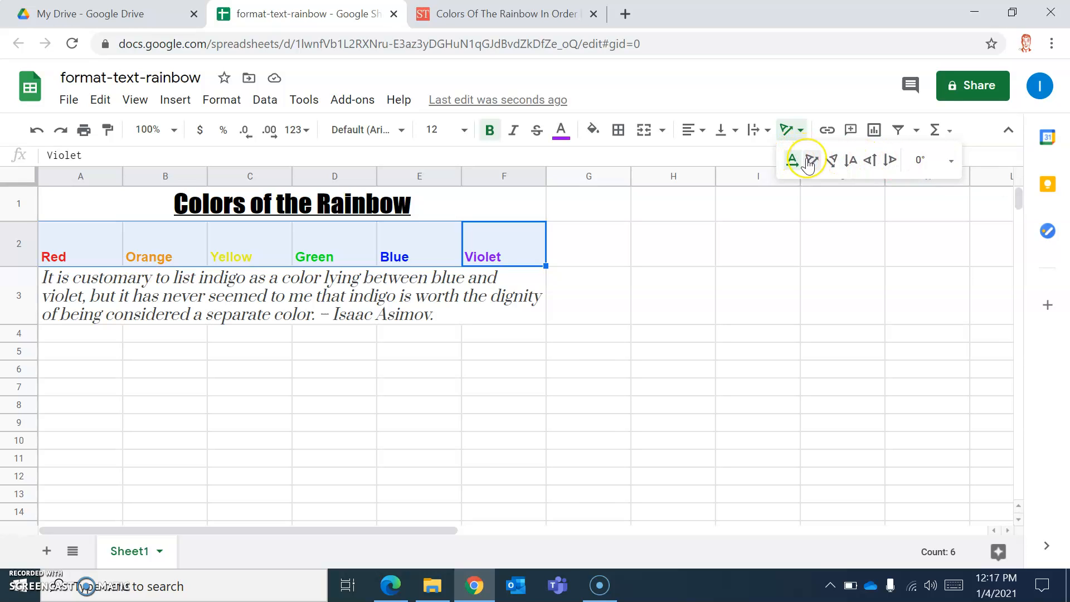
click(809, 163)
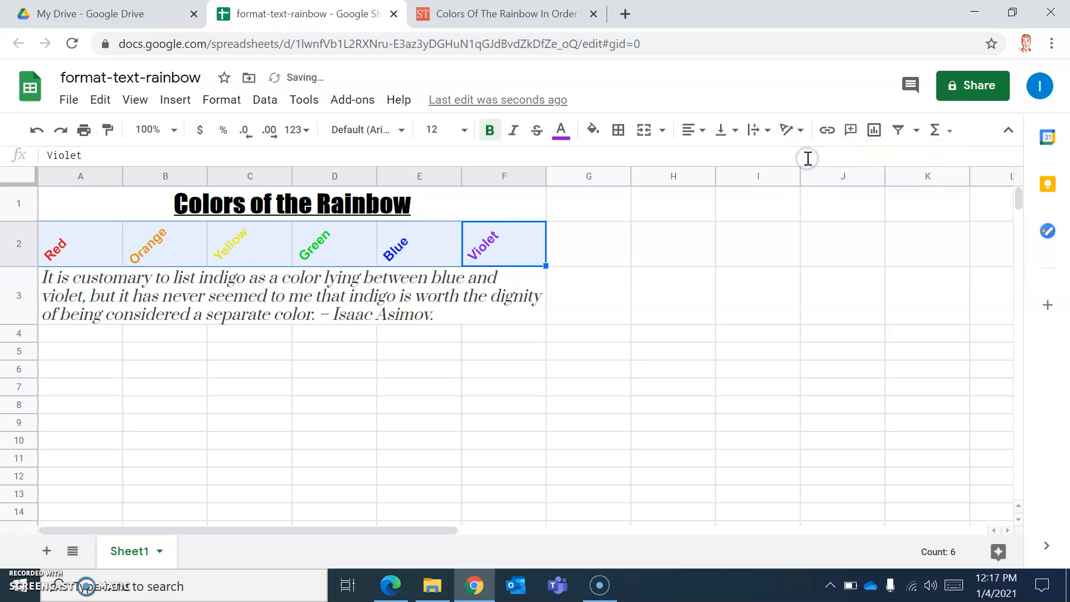
click(407, 390)
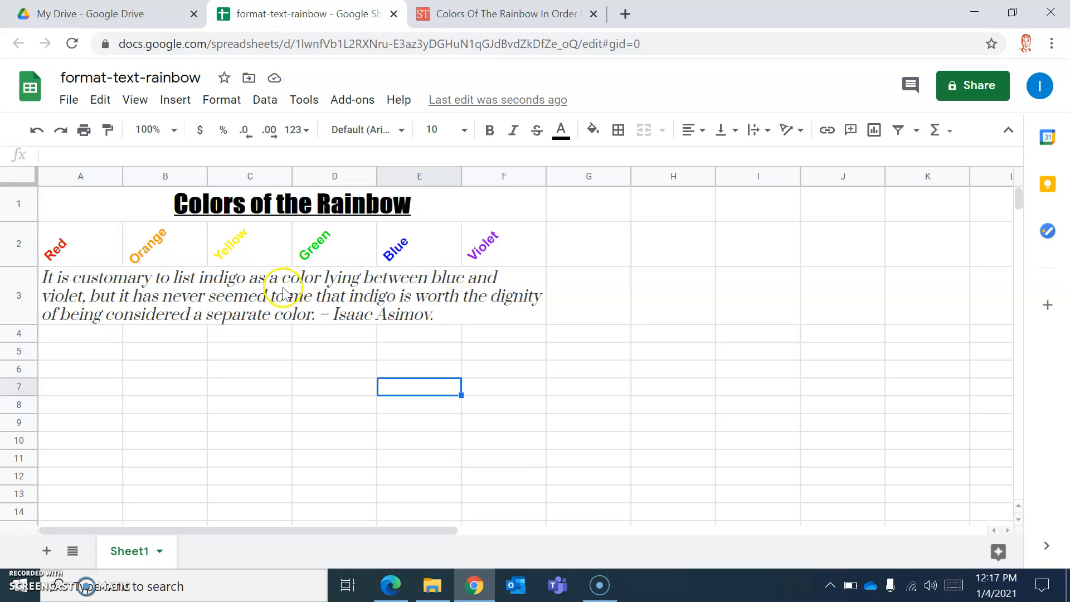
Step: Enter the numbers 600, 580 and 570 in cells A4, B4 and C4 under the quote
click(92, 339)
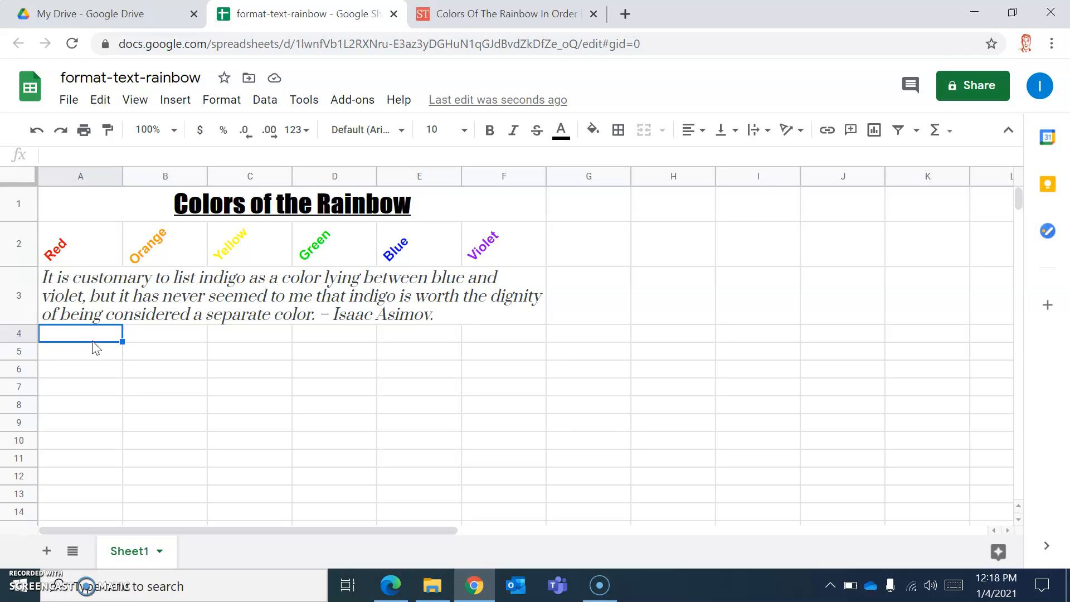
text(600)
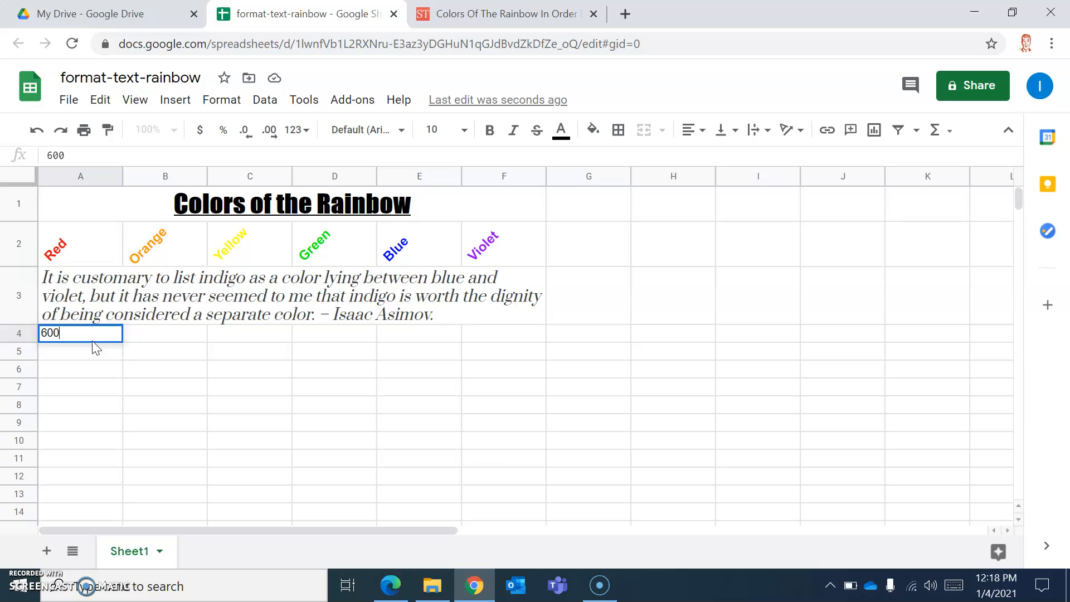
key(Tab)
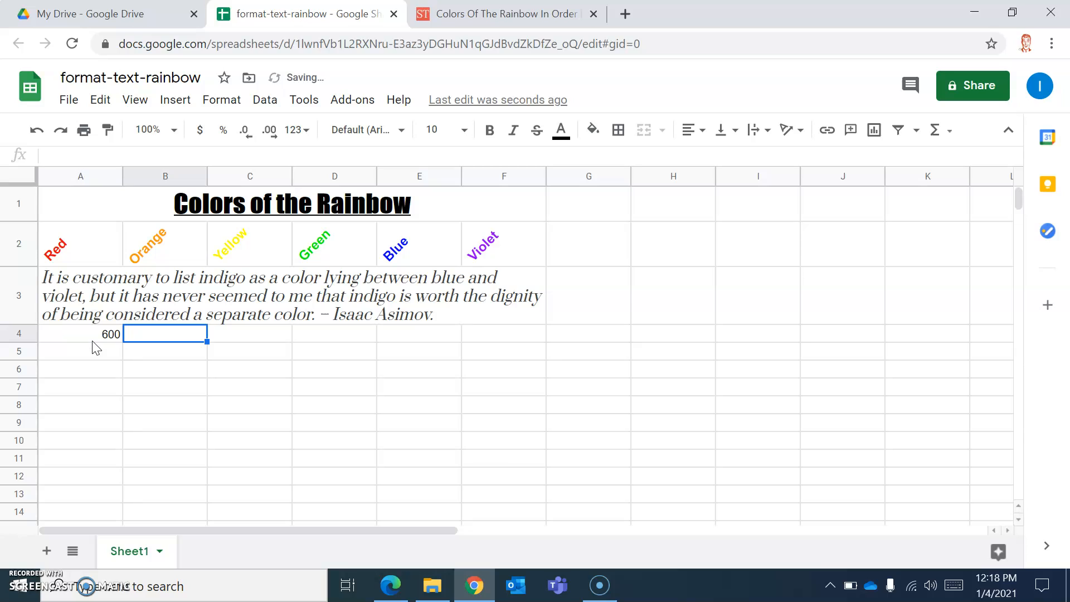
text(58)
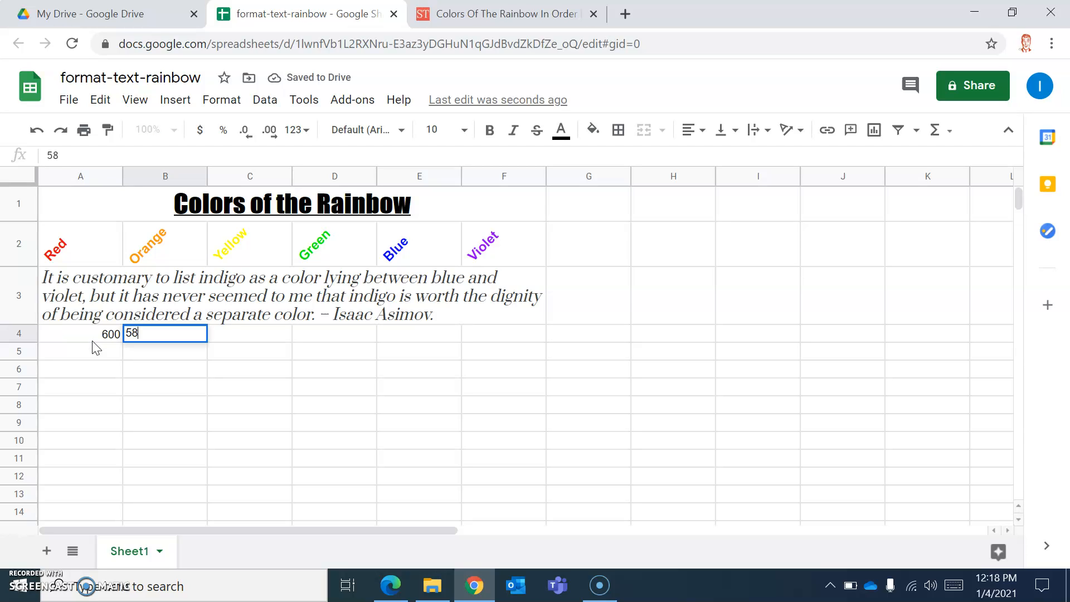
text(0)
key(Tab)
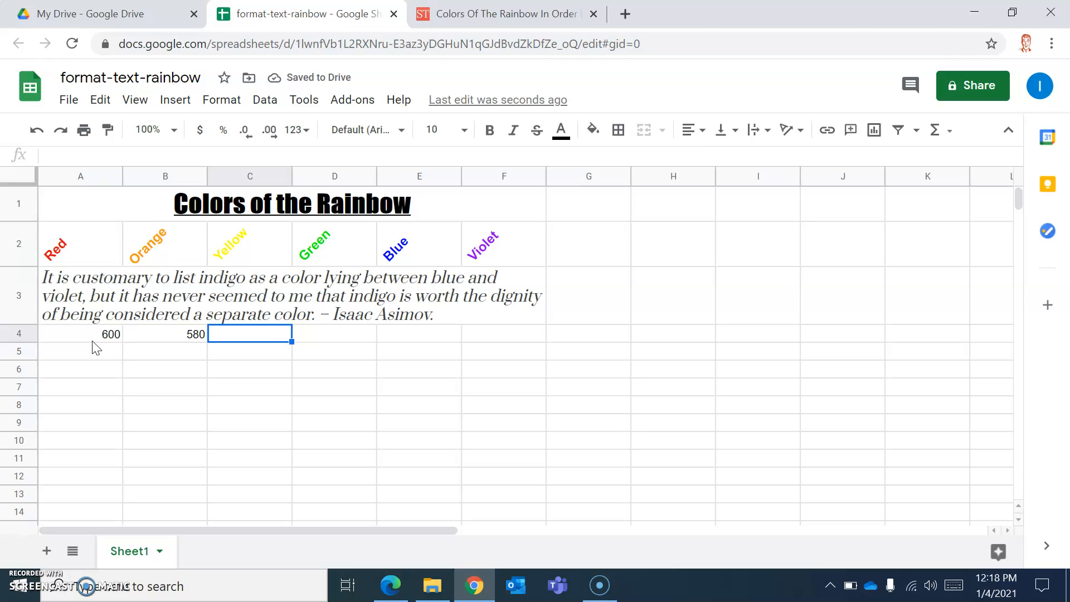
text(570)
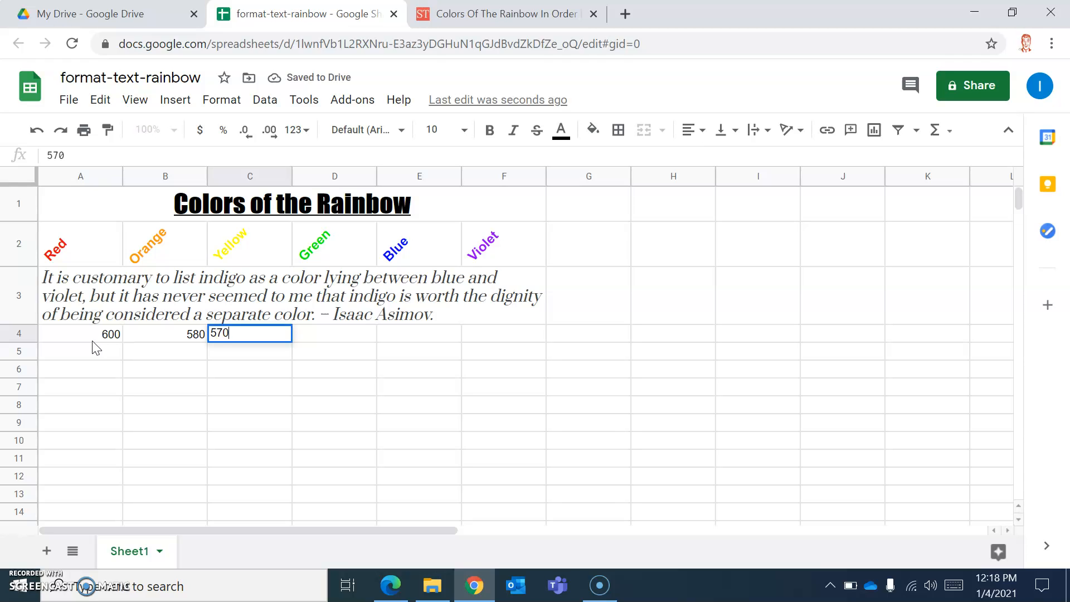
key(Tab)
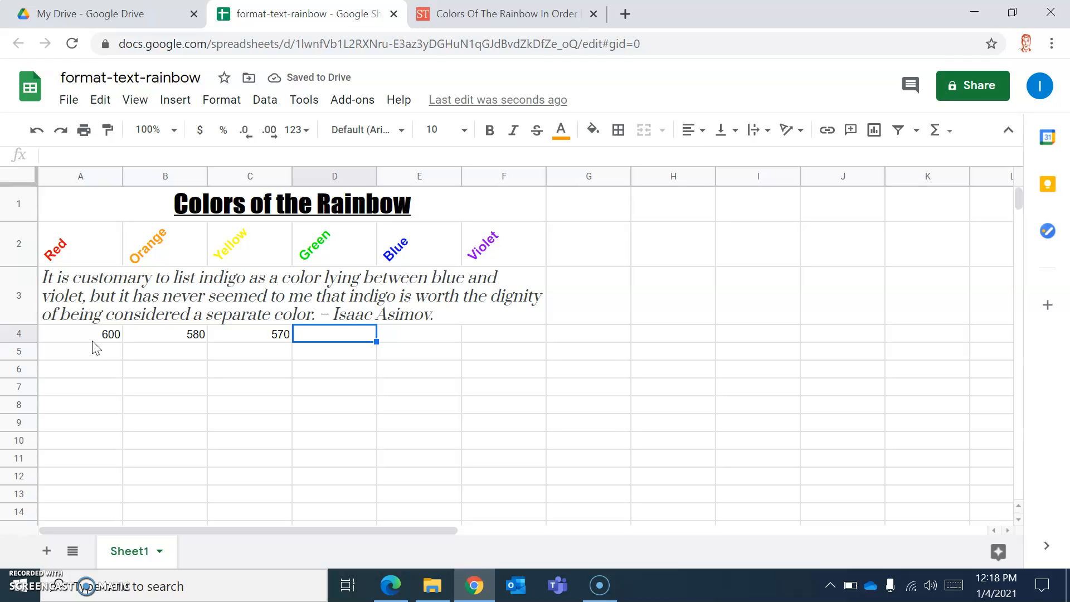
Step: Continue row 4 with 550 in D4, 475 in E4 and 400 in F4
text(550)
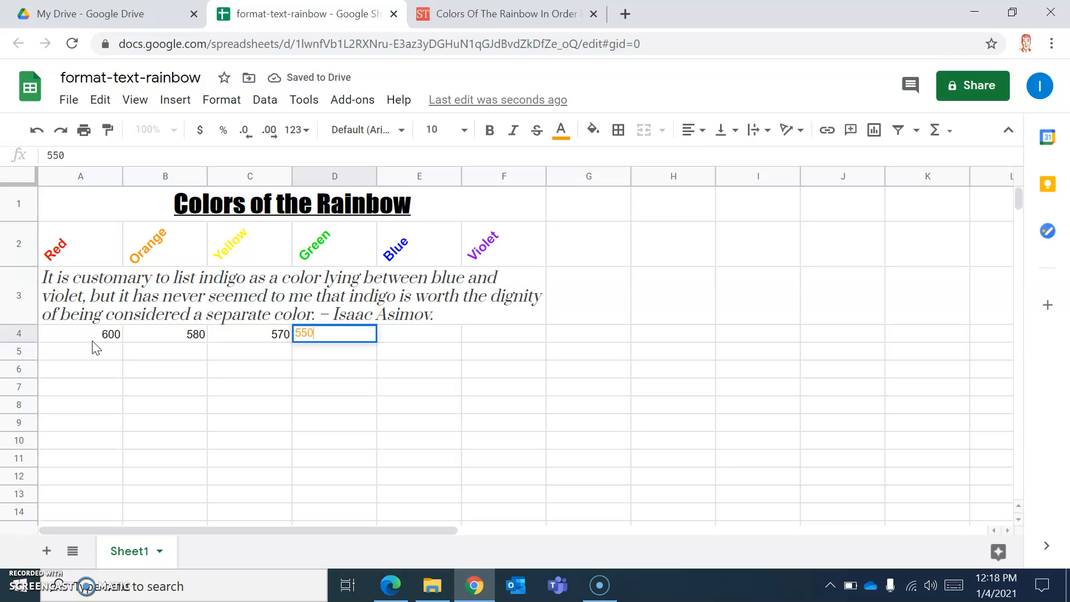
key(Tab)
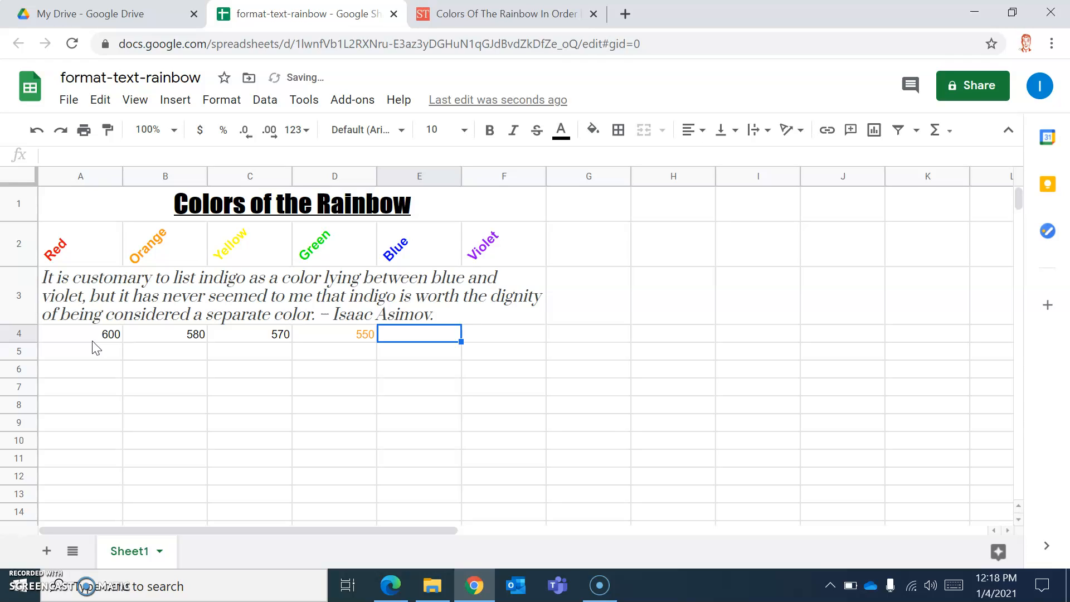
text(4)
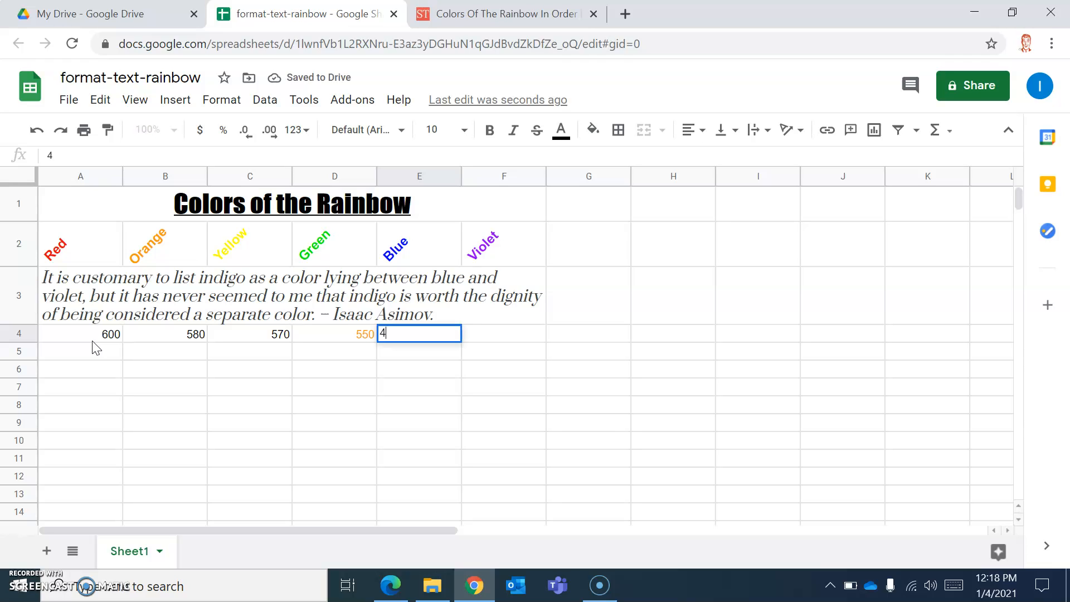
text(75)
key(Tab)
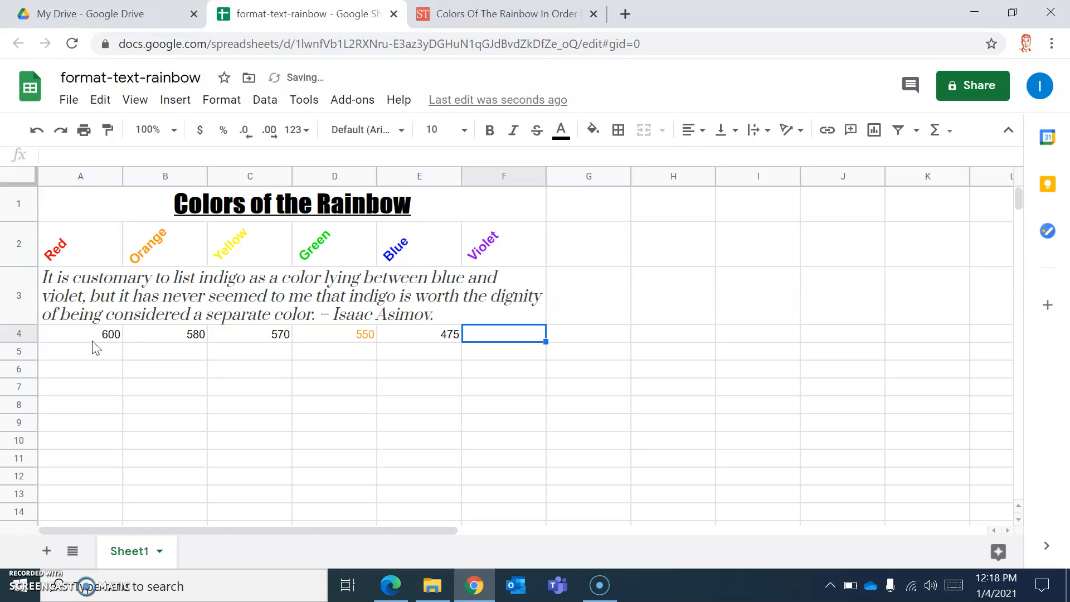
text(400)
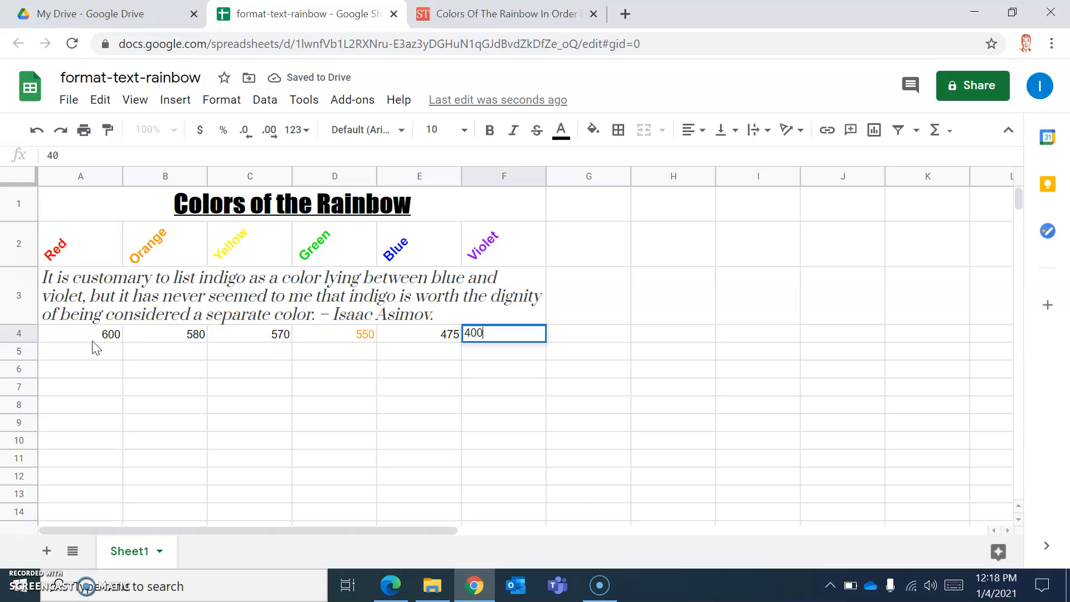
click(480, 423)
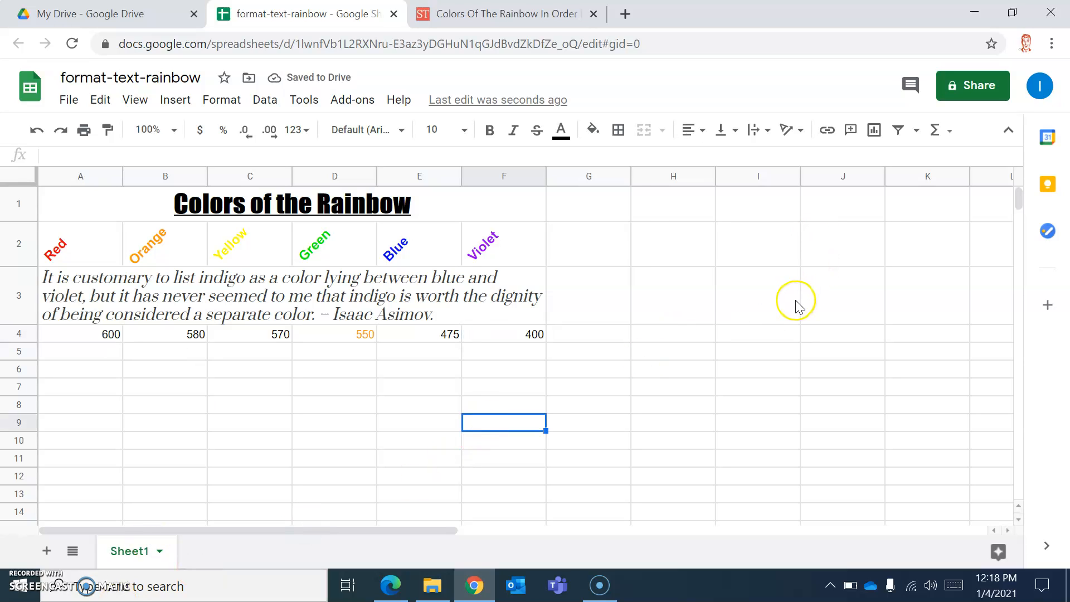
Step: Copy the formatting of E4 onto D4 with Paint format so the orange number takes the same black text
click(366, 336)
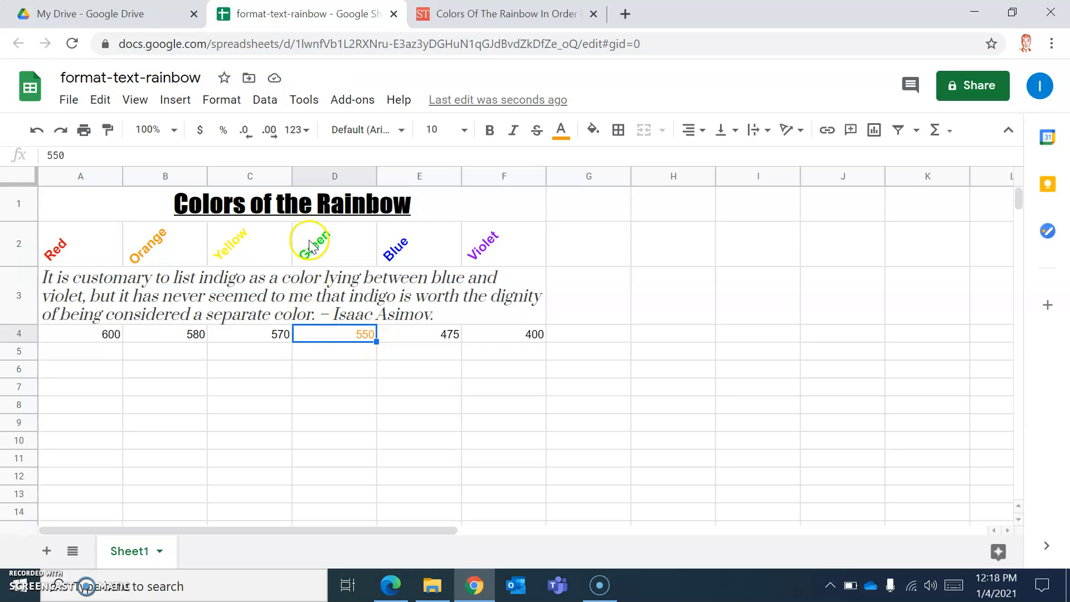
click(449, 336)
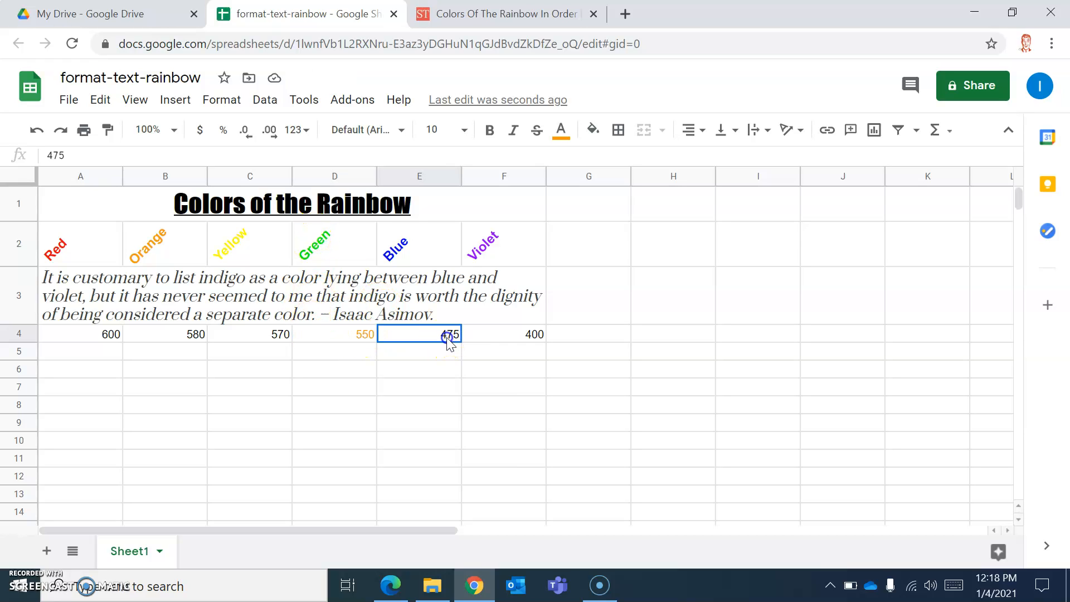
click(108, 130)
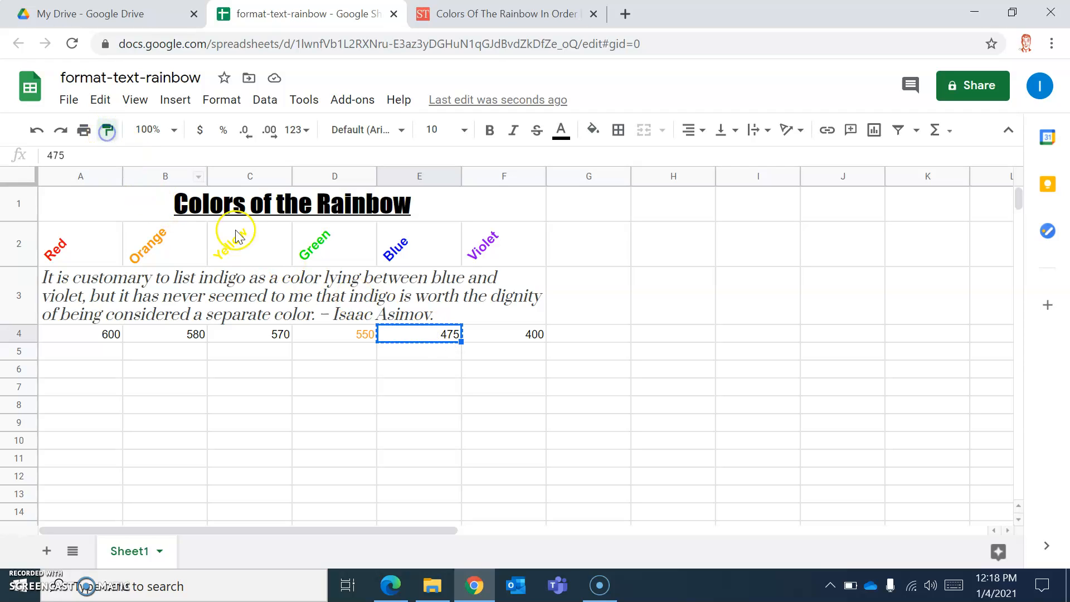
click(342, 334)
click(334, 372)
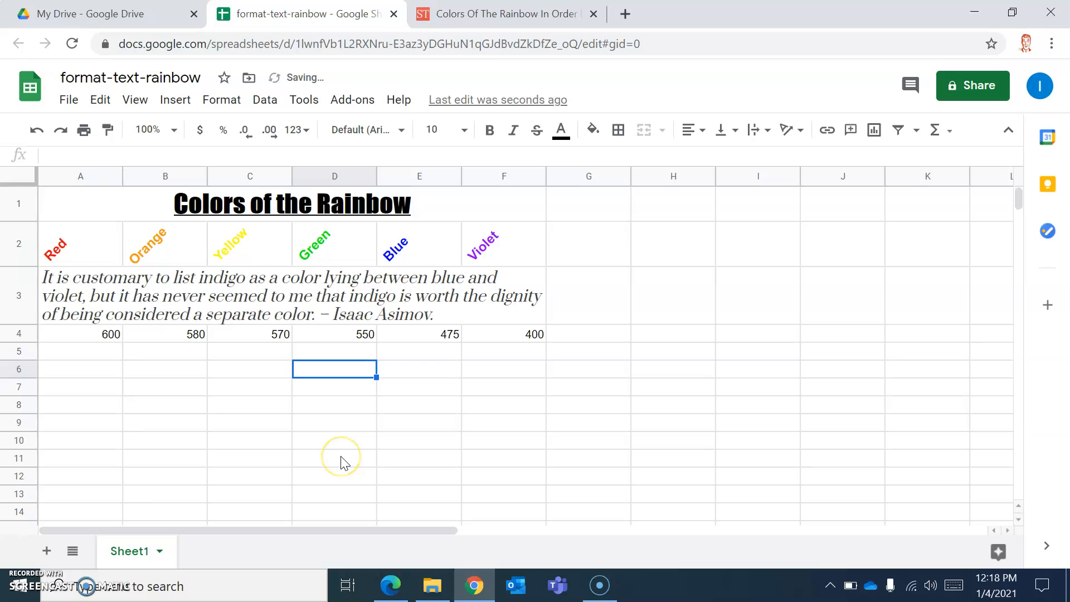
Step: Format the number in A4 as currency and the number in B4 as a percentage
click(93, 337)
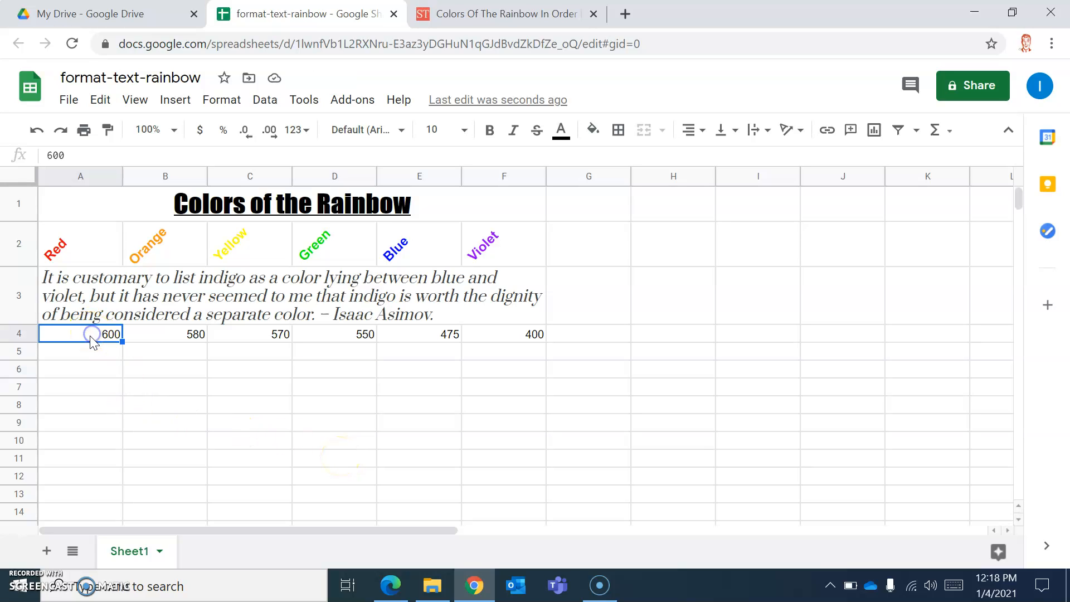
click(200, 134)
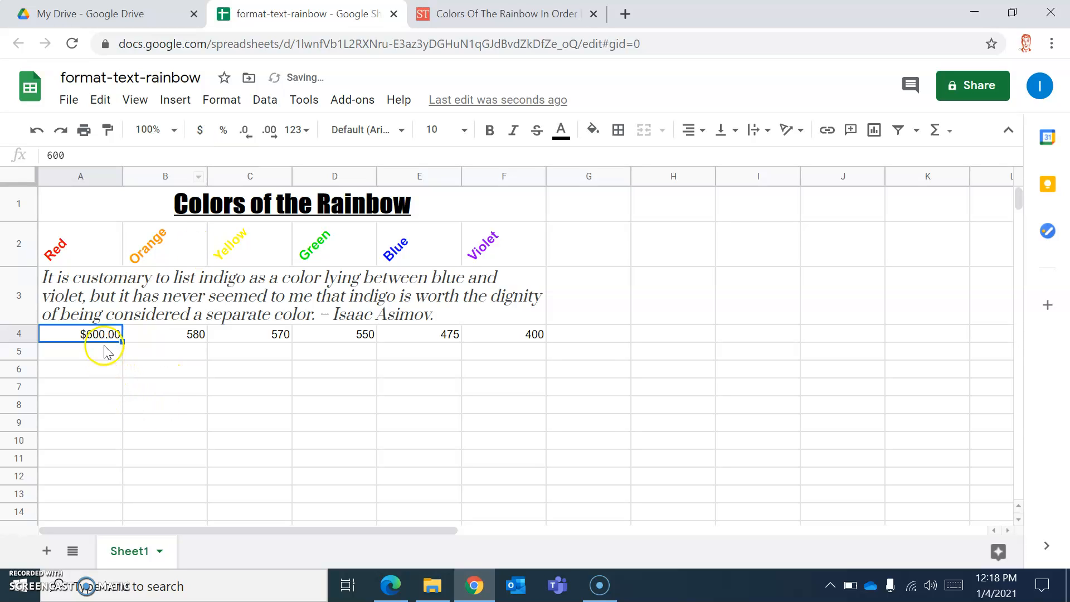
click(181, 341)
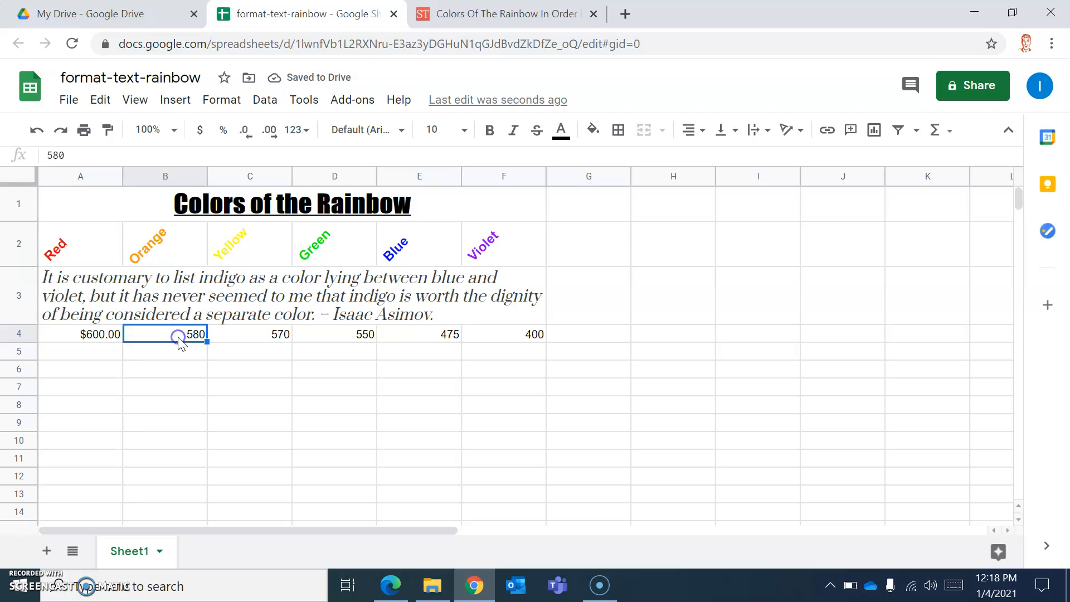
click(221, 133)
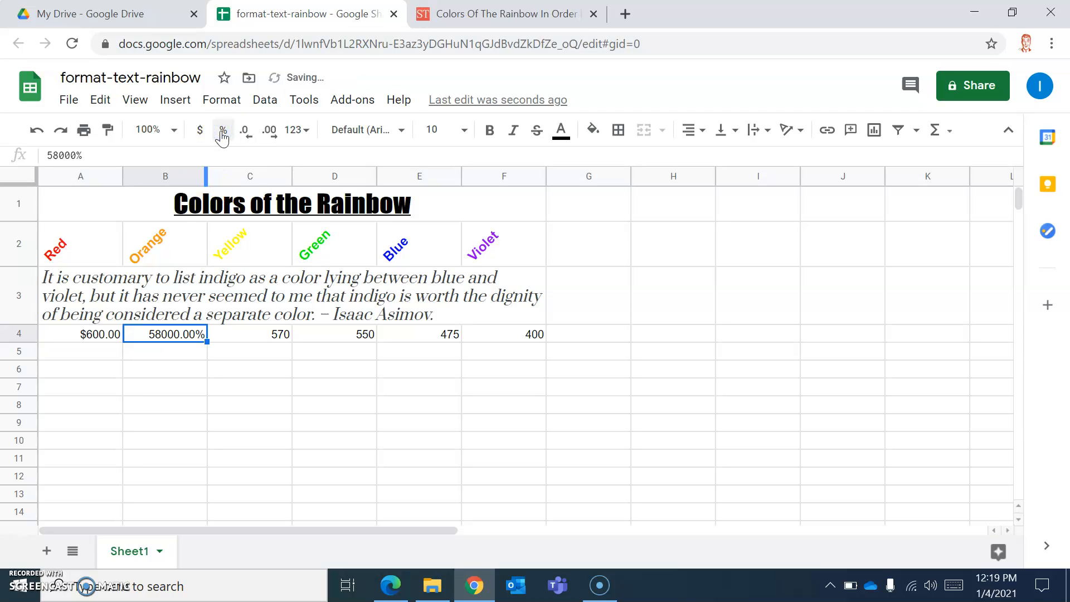
Step: Adjust the decimal places of the number in C4 until it shows five decimals
click(272, 332)
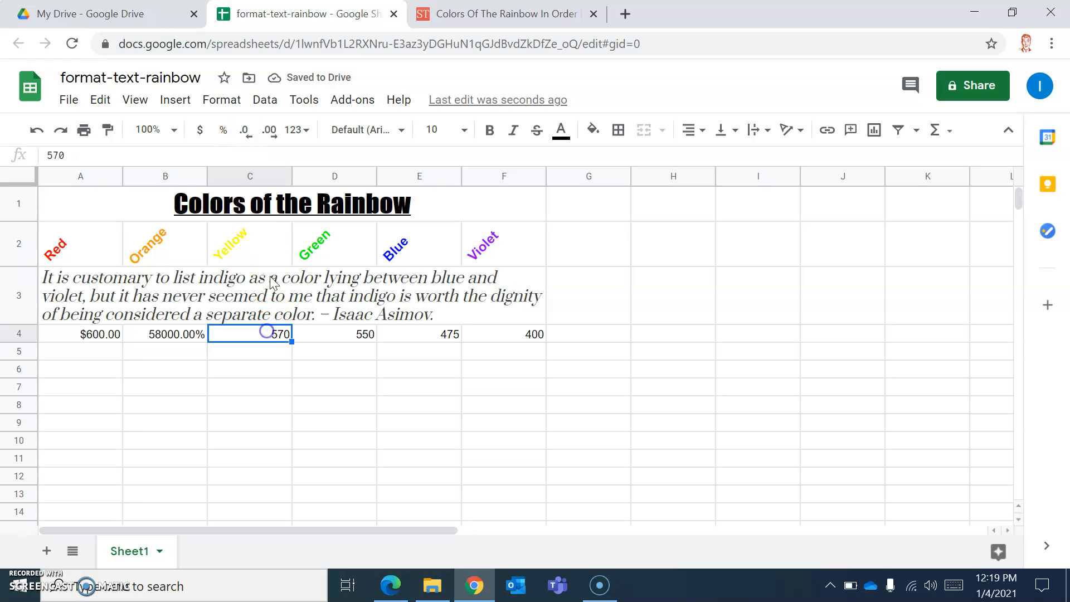
click(246, 133)
click(269, 132)
click(269, 132)
click(269, 132)
click(269, 131)
click(269, 131)
click(244, 131)
click(244, 131)
click(244, 131)
click(269, 131)
click(270, 132)
click(270, 132)
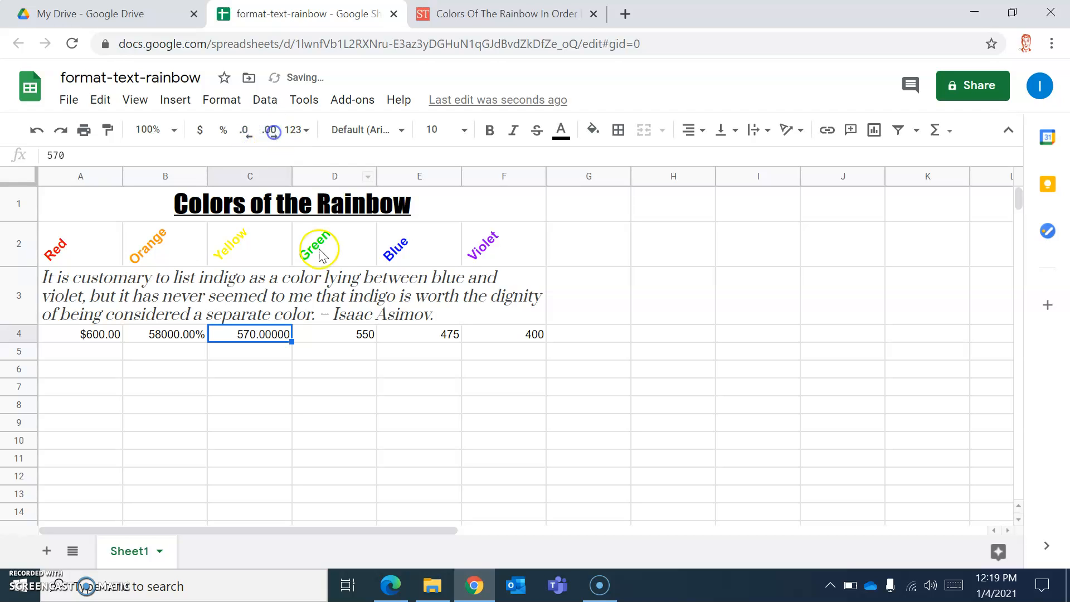
Step: Examine the list of available number formats for D4 and close it without choosing one
click(338, 335)
click(307, 141)
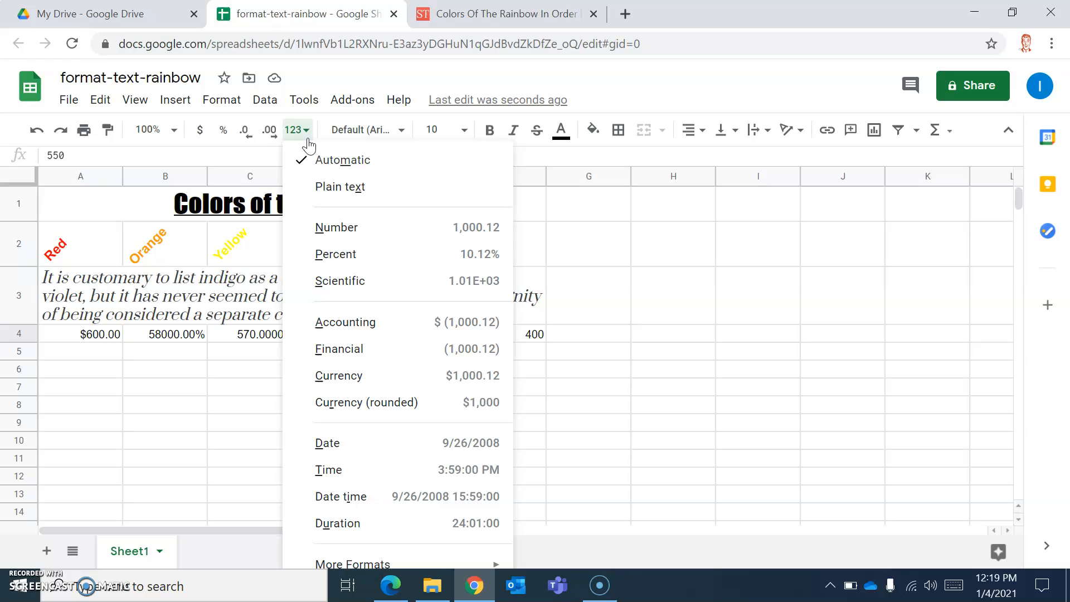
click(812, 272)
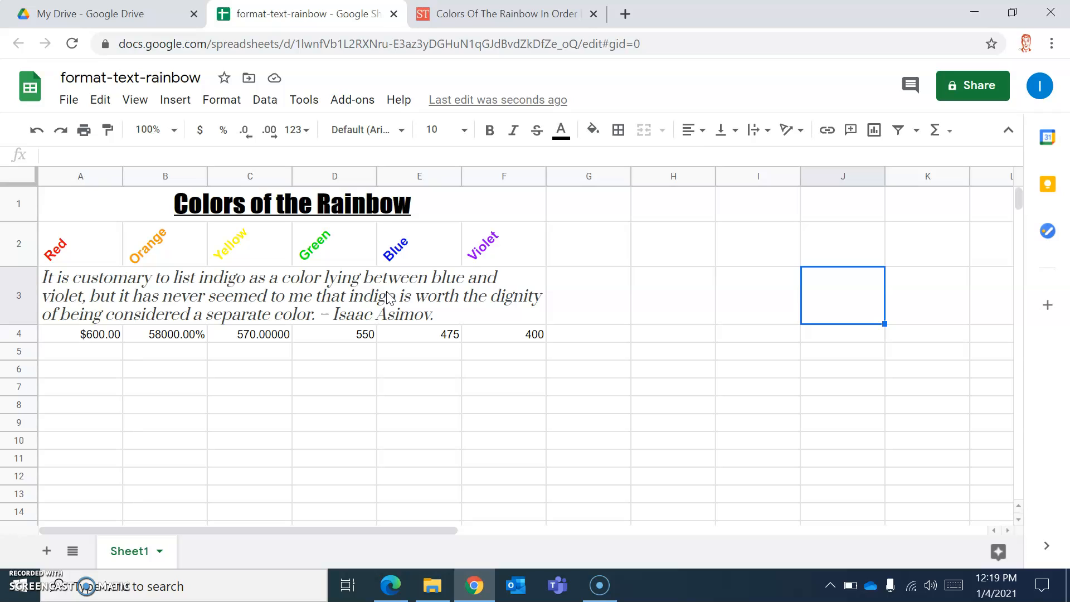
click(18, 584)
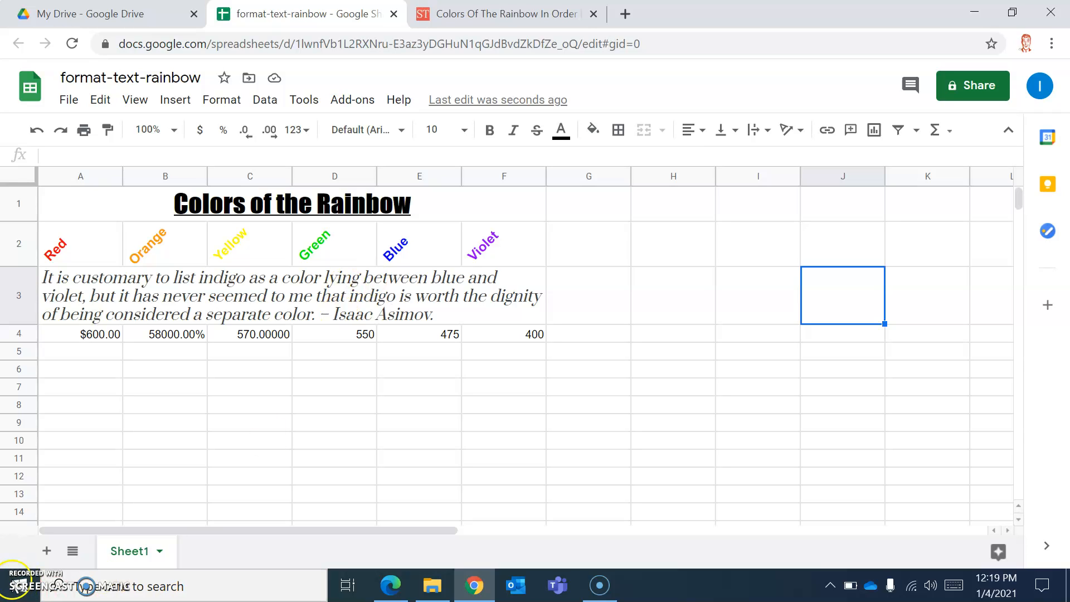